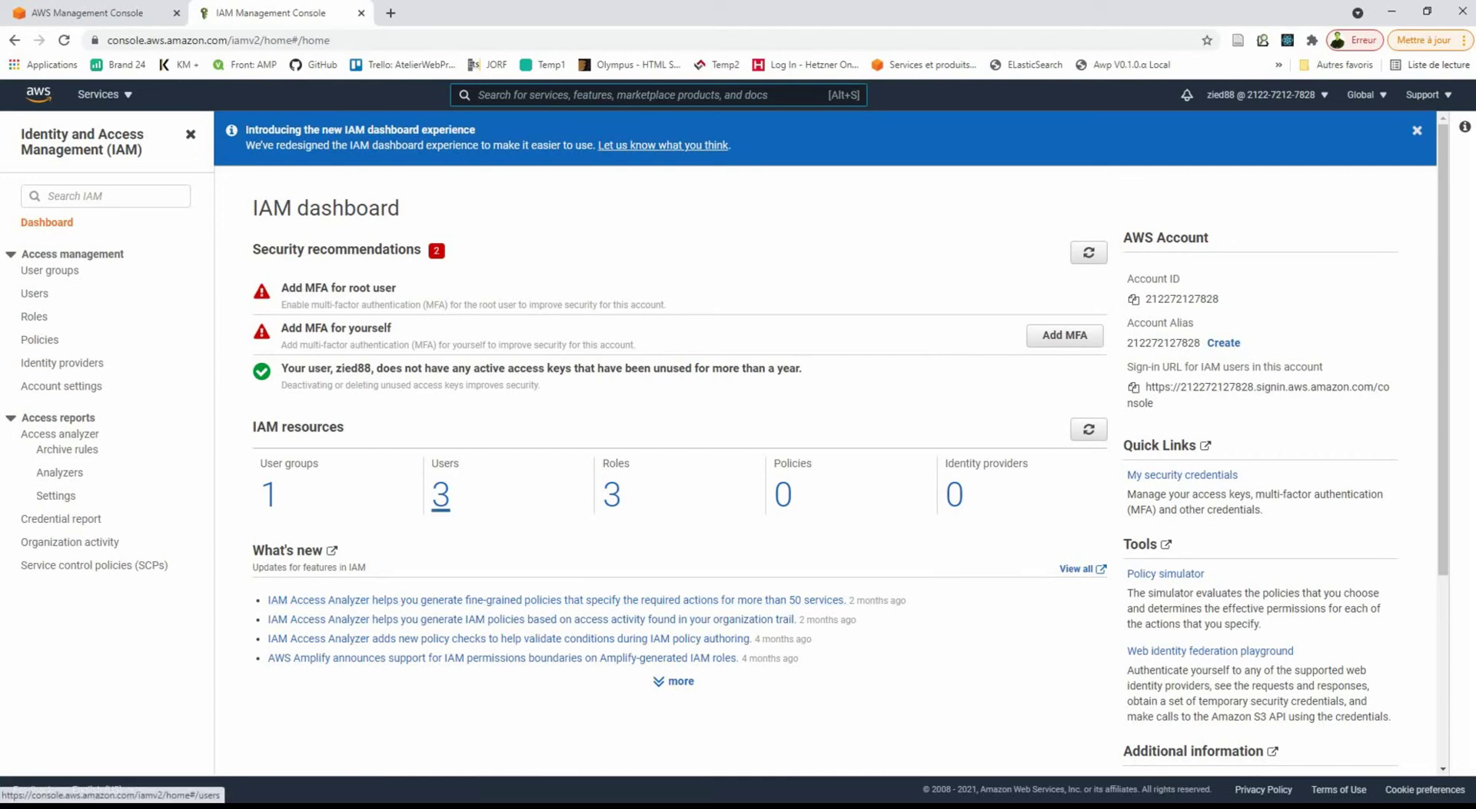
Step: Open the signed-in user's details from the IAM user list and review the user's permission policies and group membership
click(440, 494)
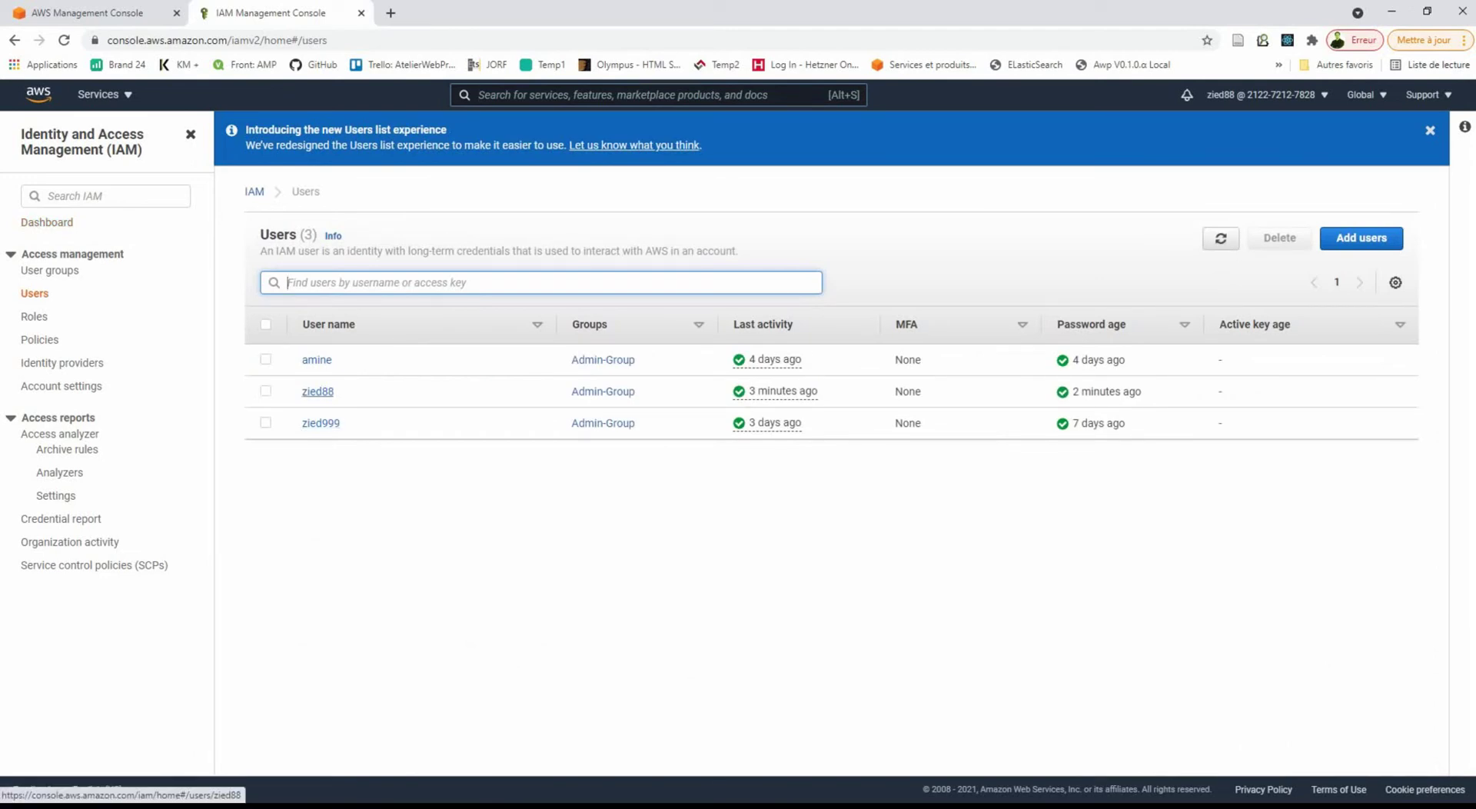
click(318, 391)
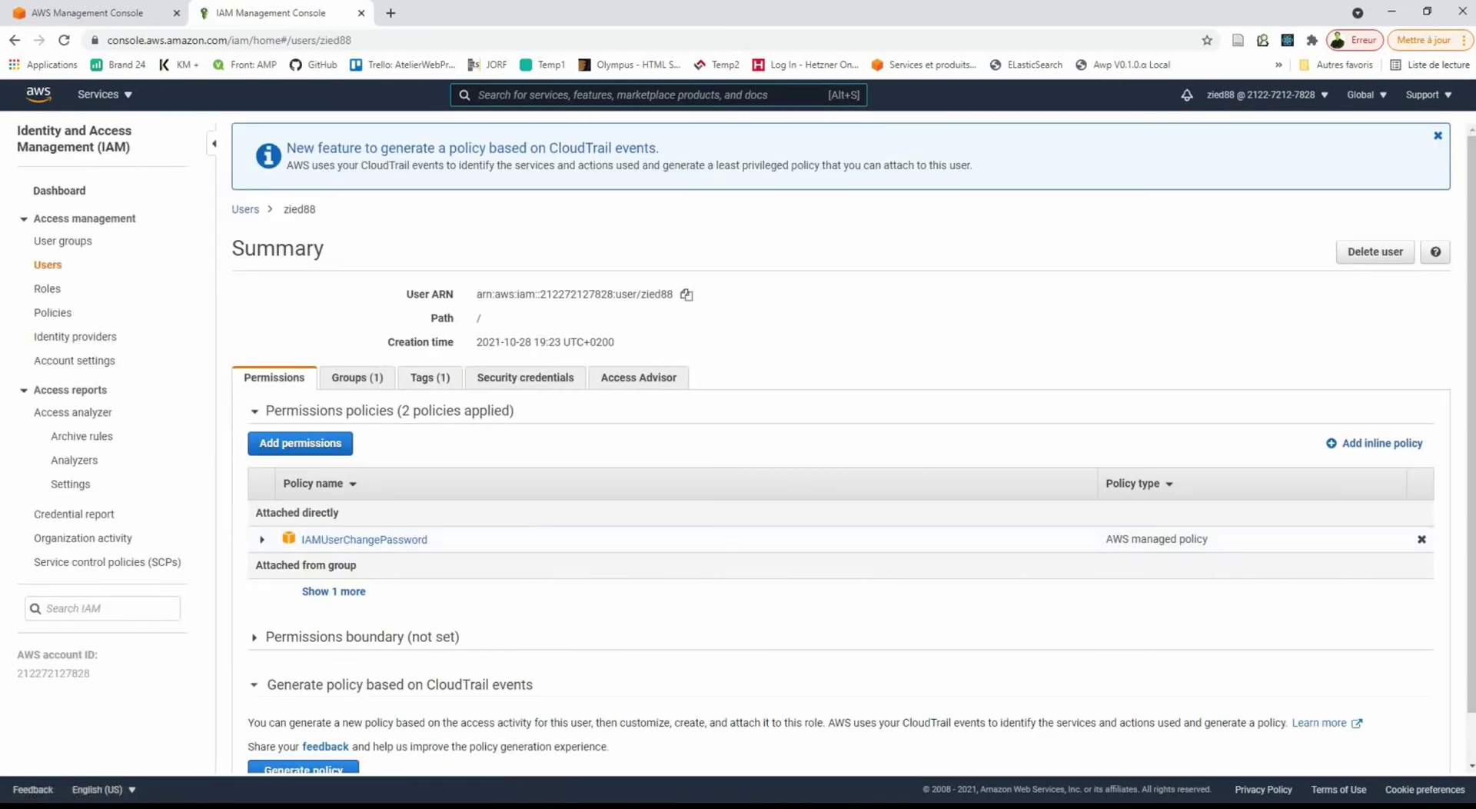
scroll(853, 448, down, 1)
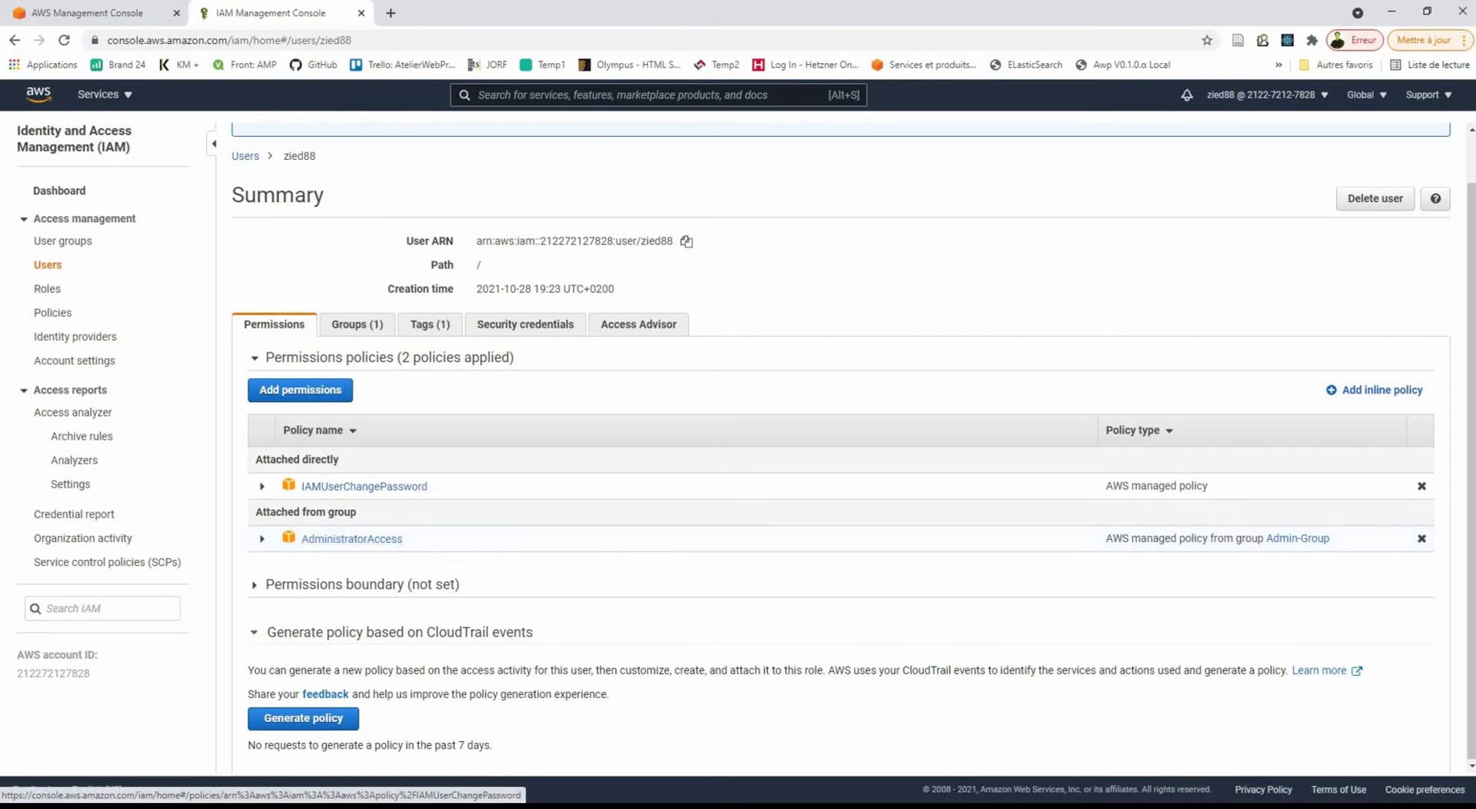
click(357, 323)
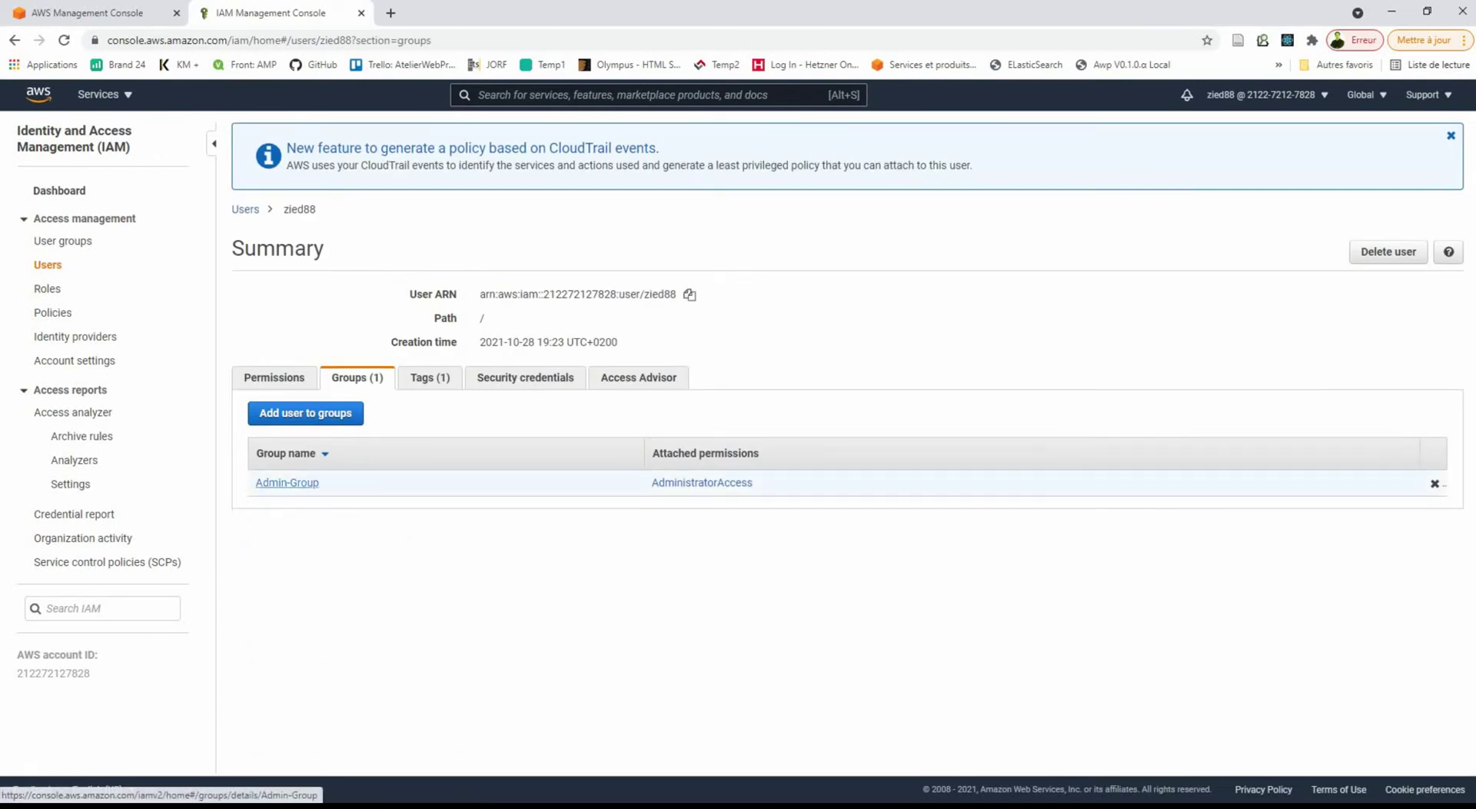
click(274, 377)
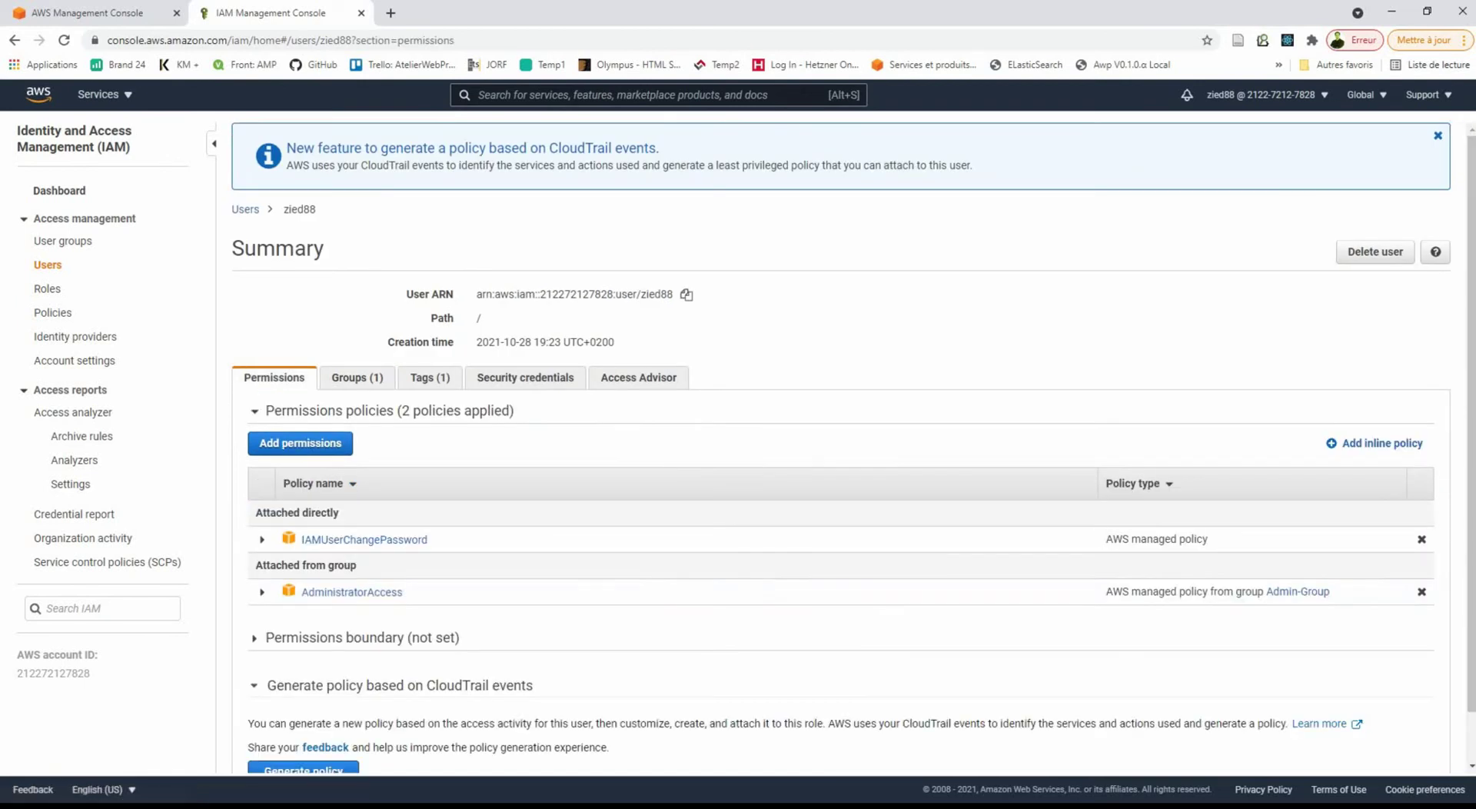
Step: Open the AdministratorAccess policy attached from the group and examine its services, access levels and resources
click(351, 591)
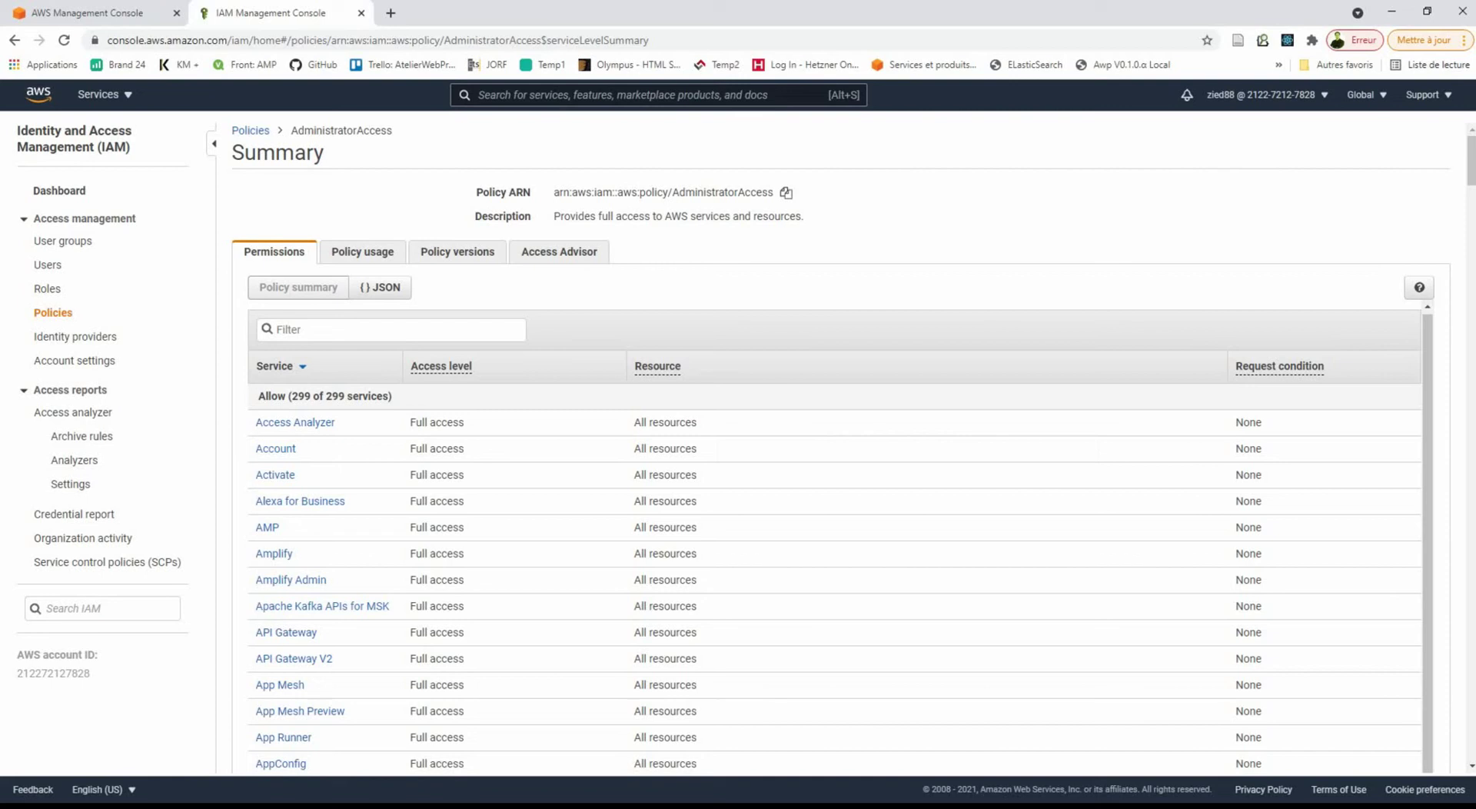
scroll(293, 582, down, 3)
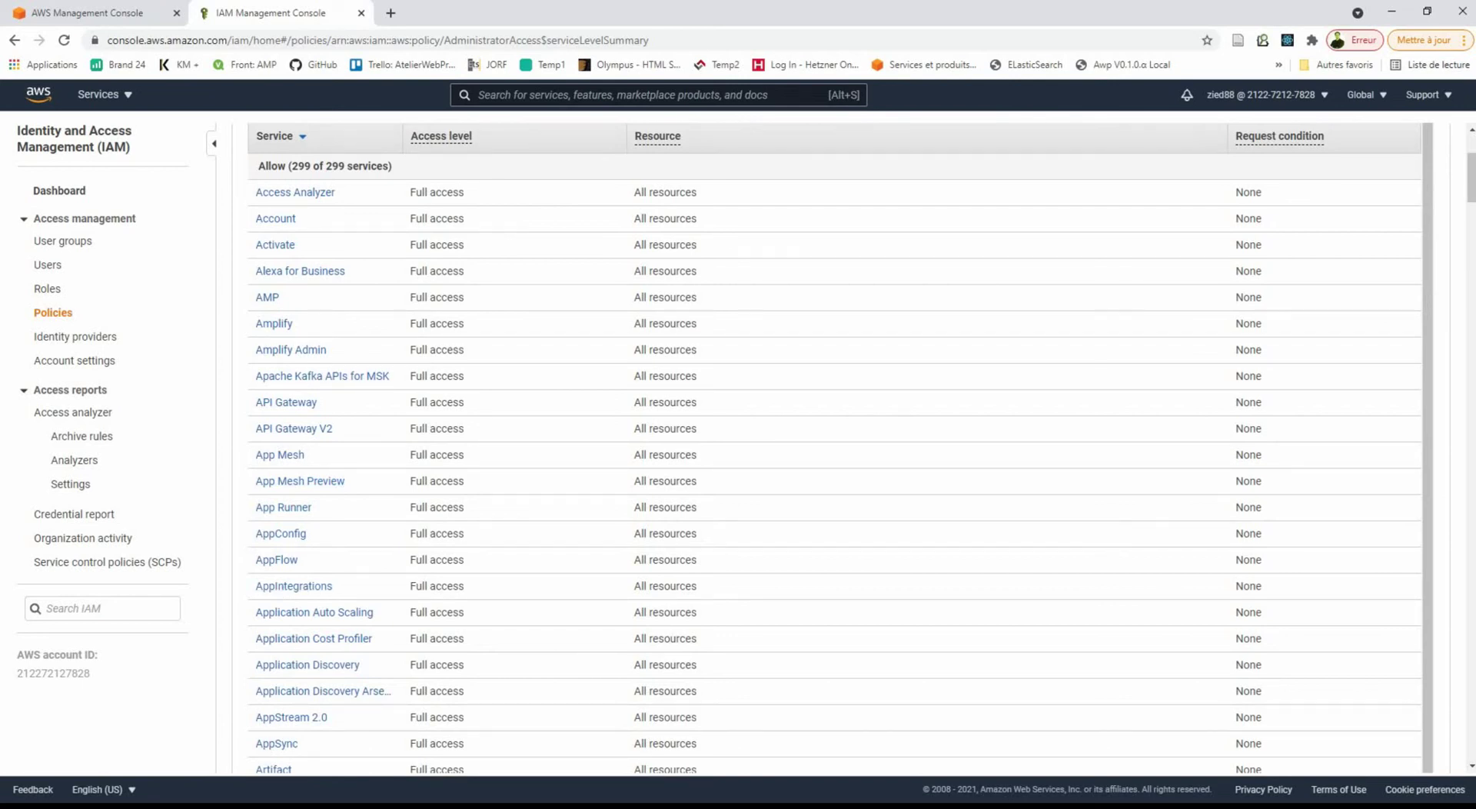
scroll(834, 446, up, 1)
scroll(834, 445, up, 3)
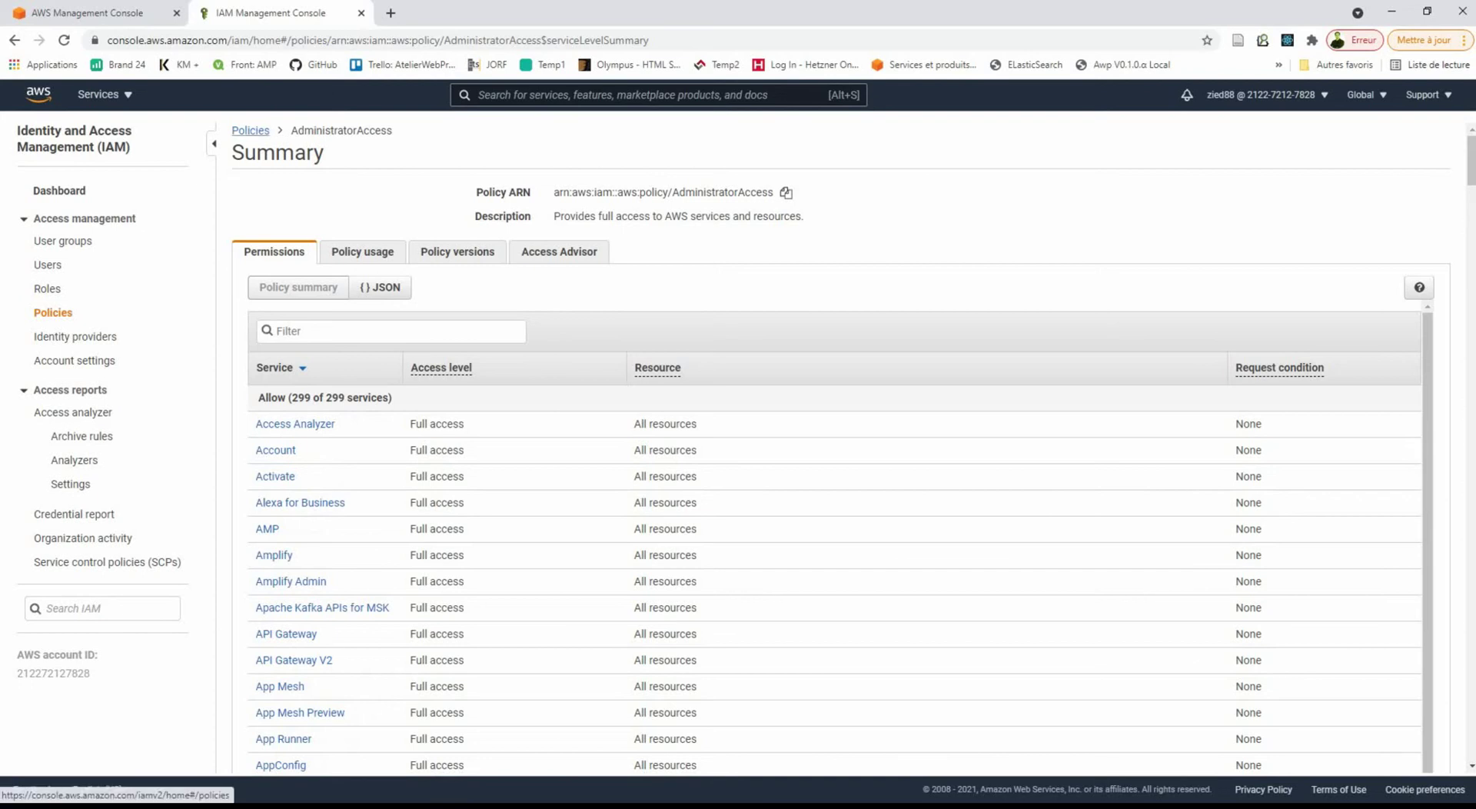
Step: Return to the signed-in user's details by way of the IAM dashboard and start adding permissions to that user
click(251, 130)
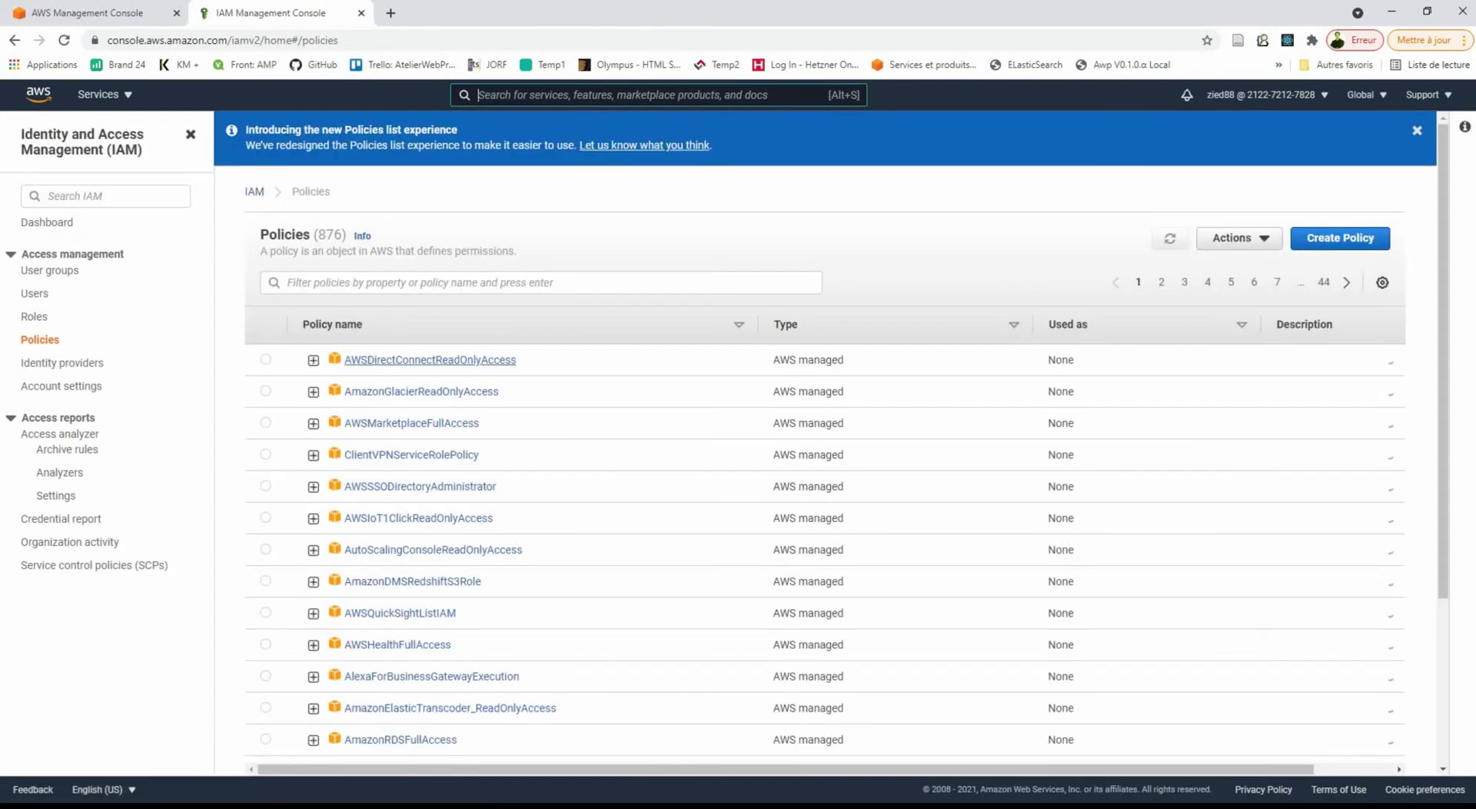
click(254, 191)
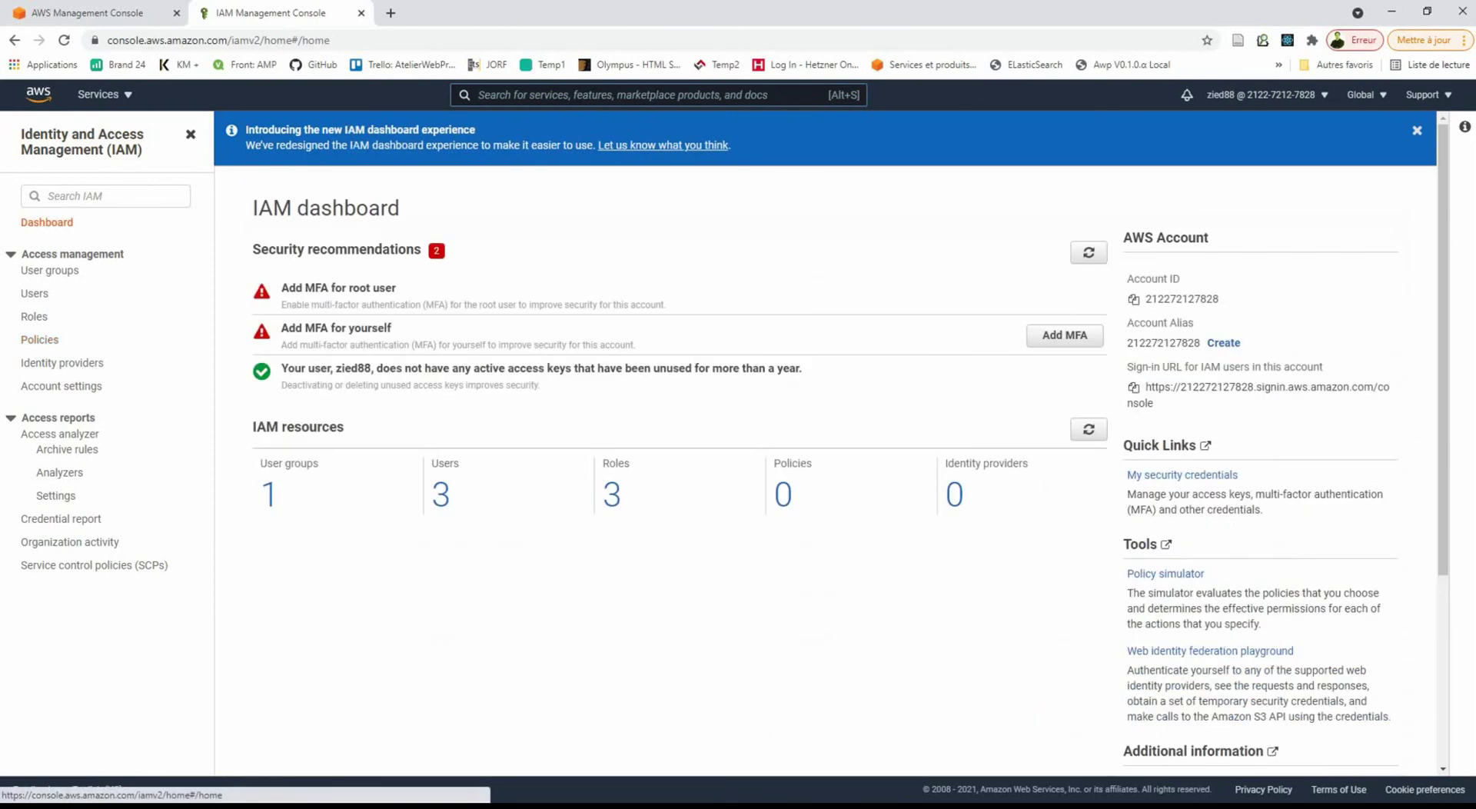
click(441, 493)
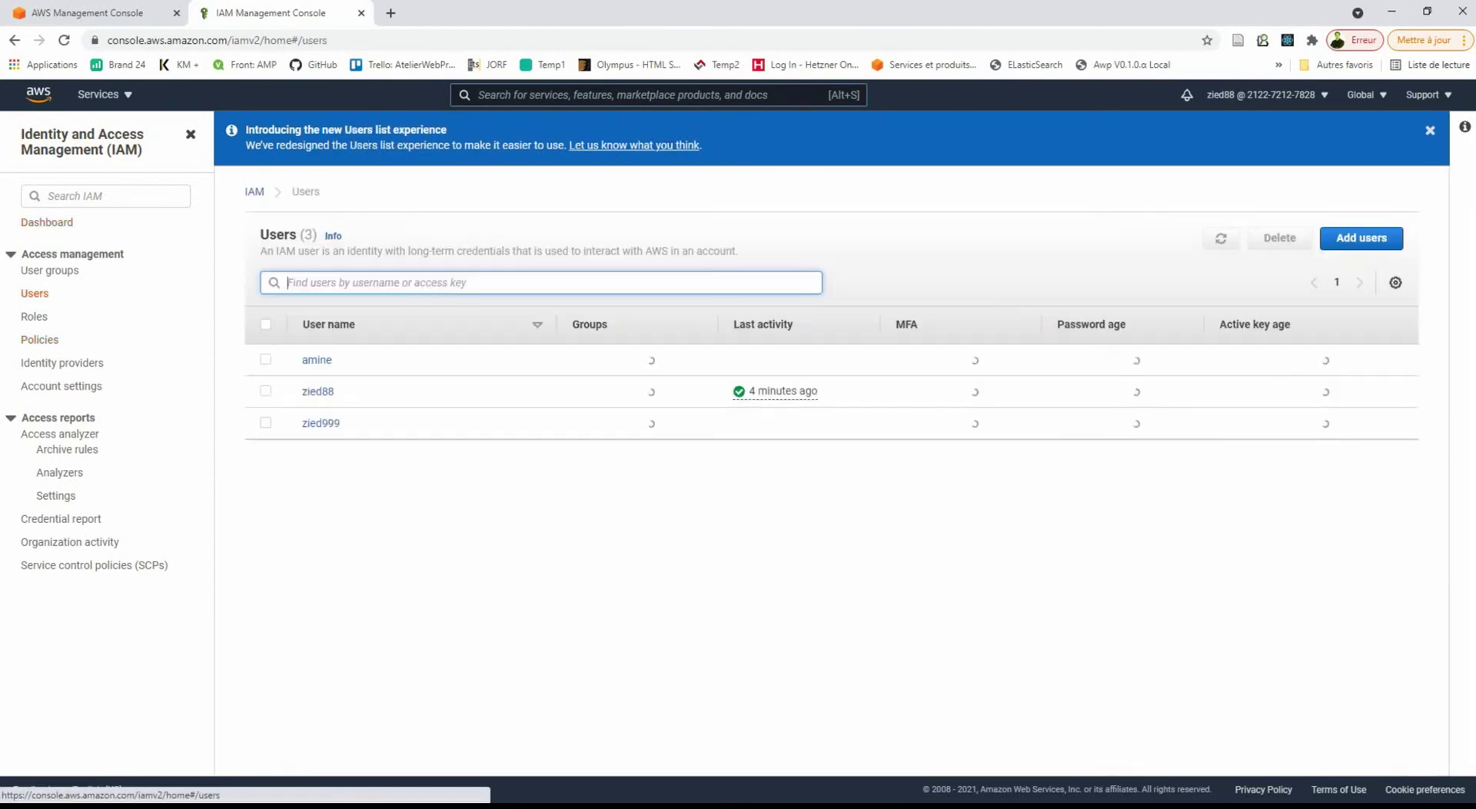
click(317, 392)
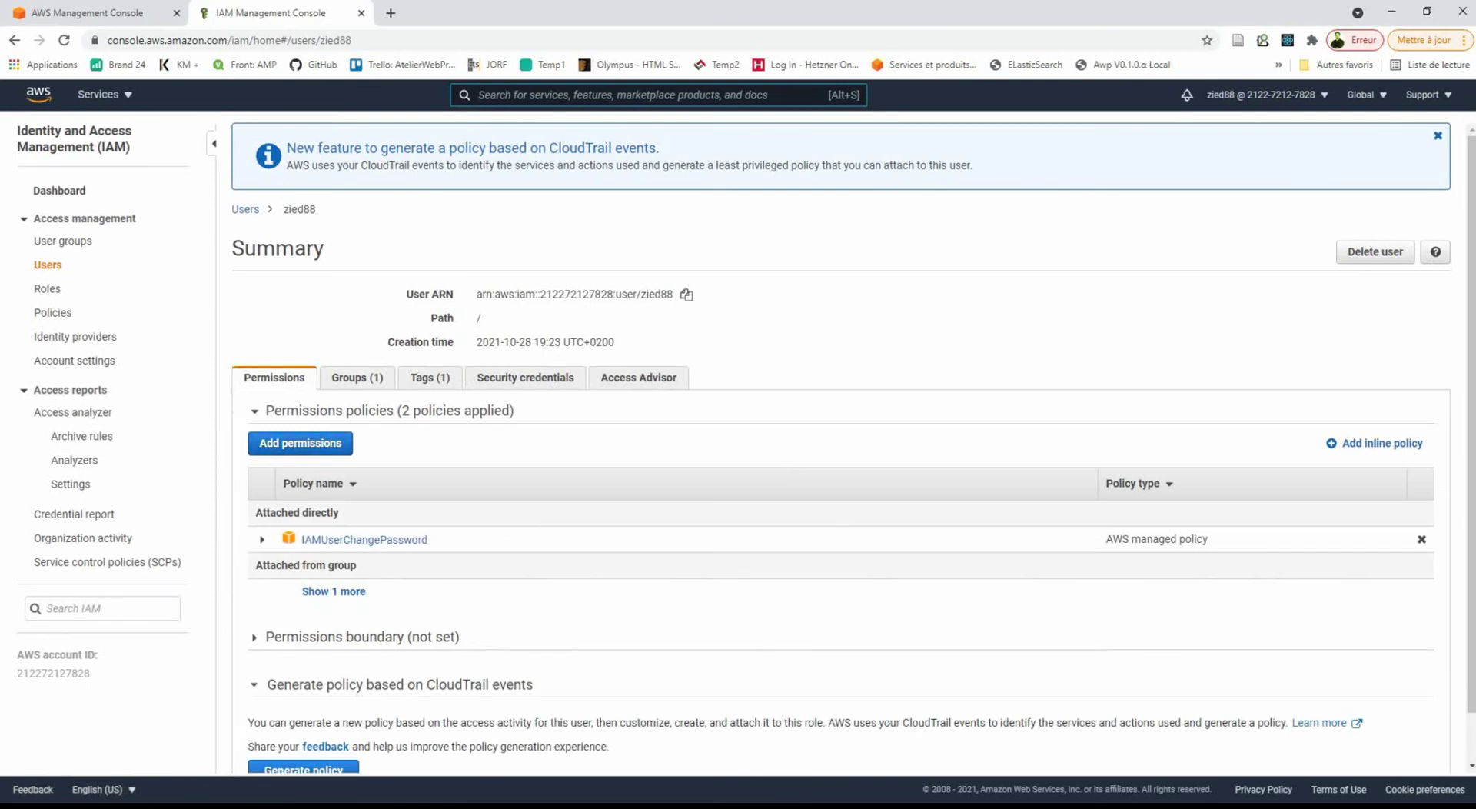
click(300, 443)
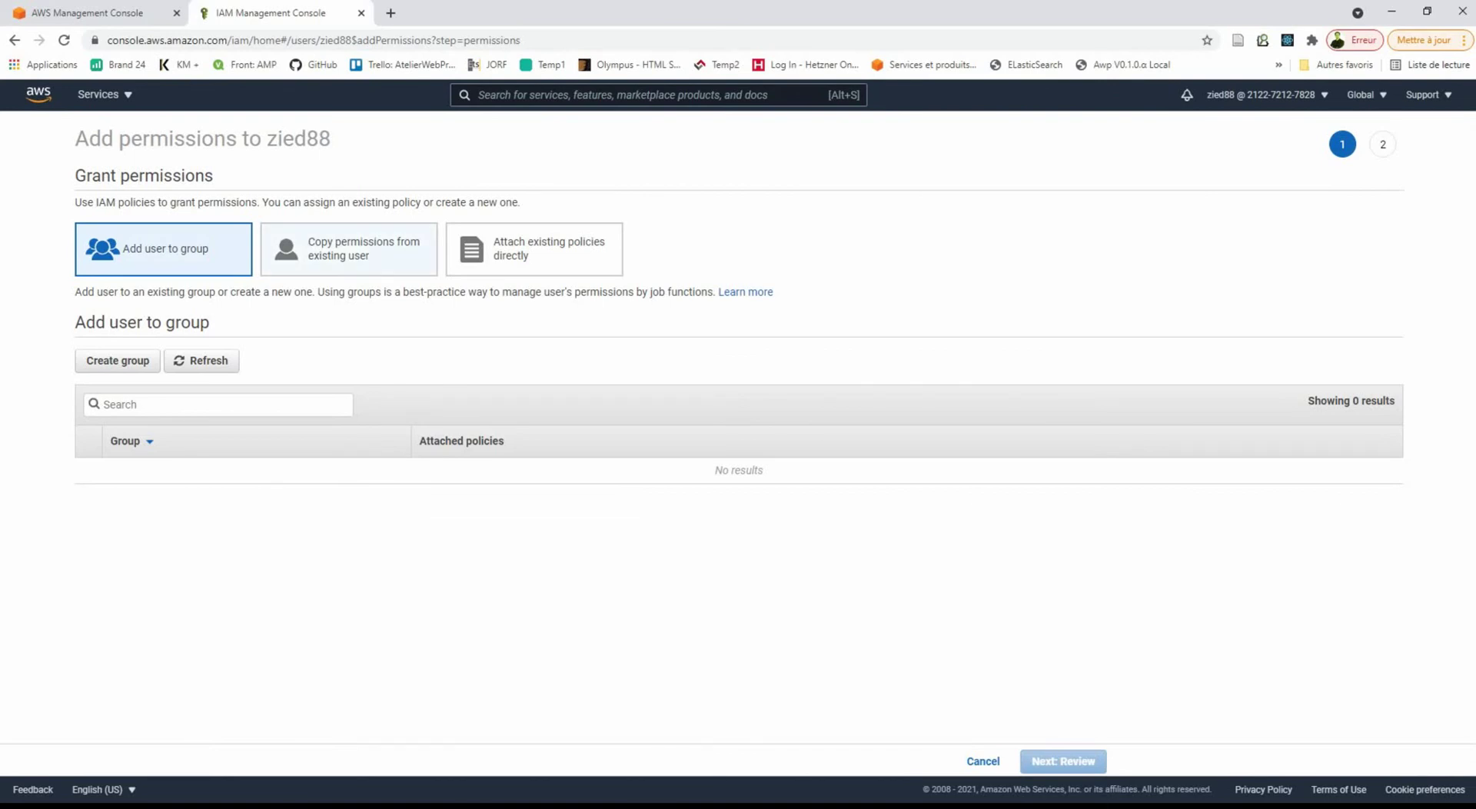
Step: Compare the three ways to grant permissions: adding the user to a group, copying from an existing user, and attaching existing policies directly
click(350, 248)
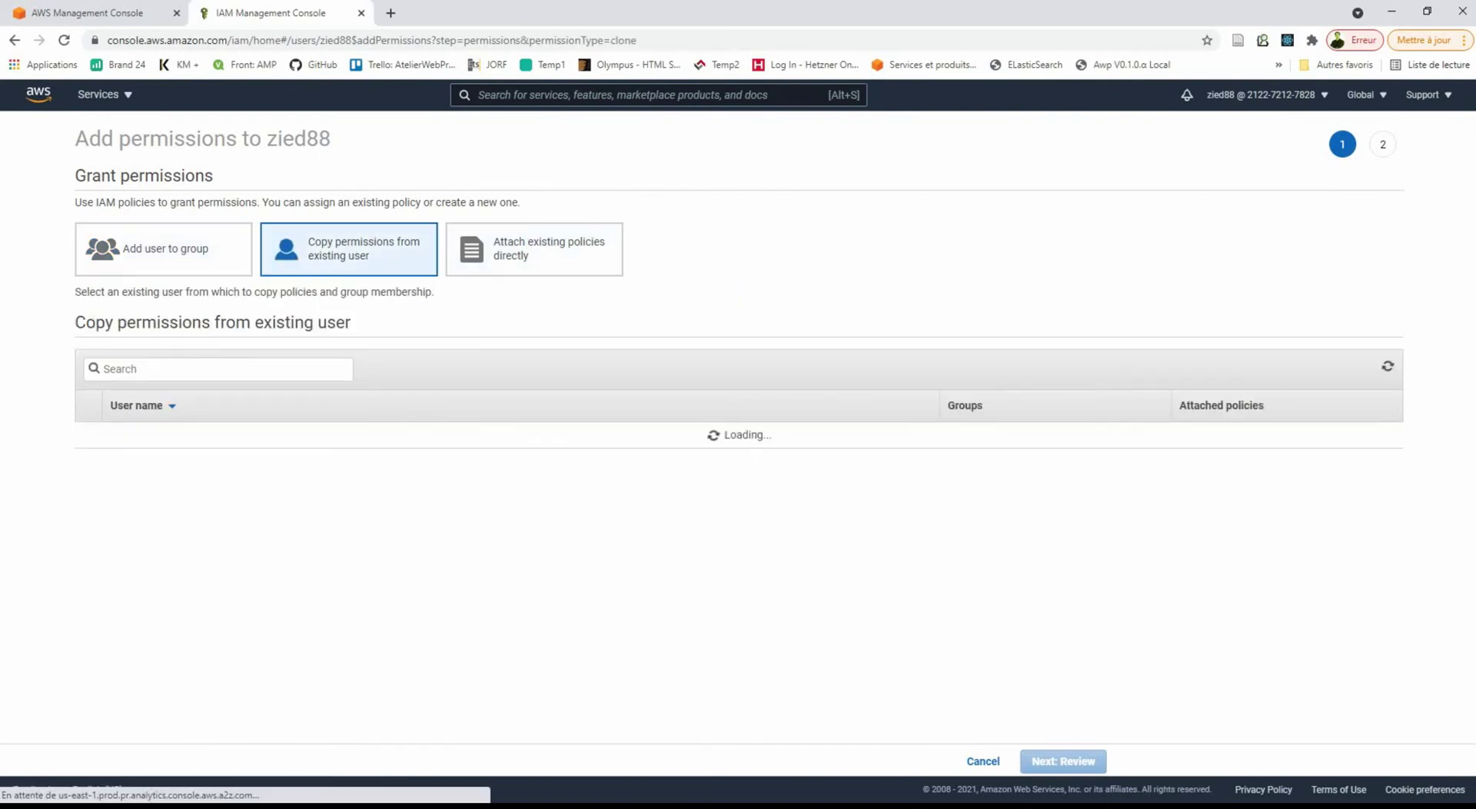
click(538, 248)
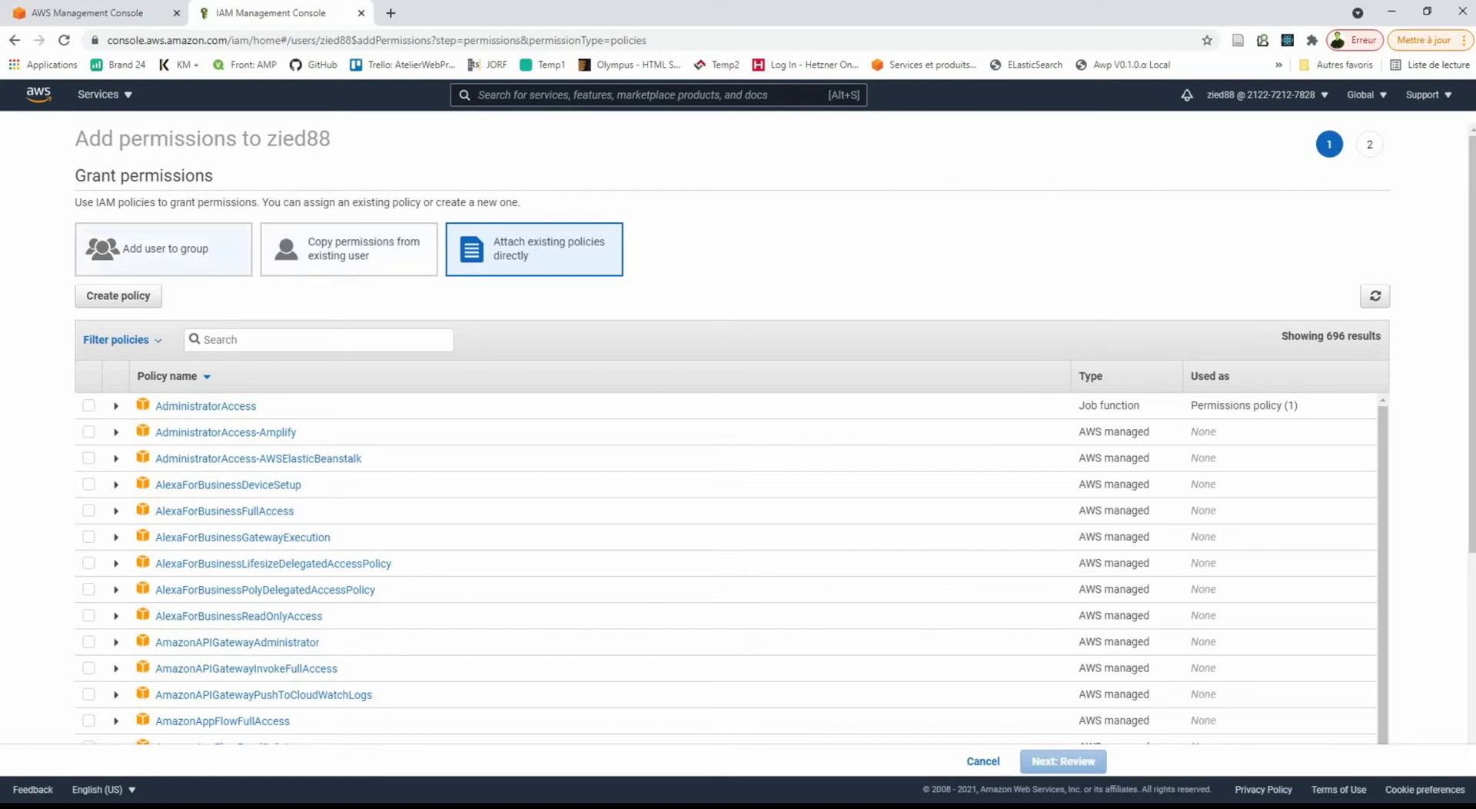
click(163, 248)
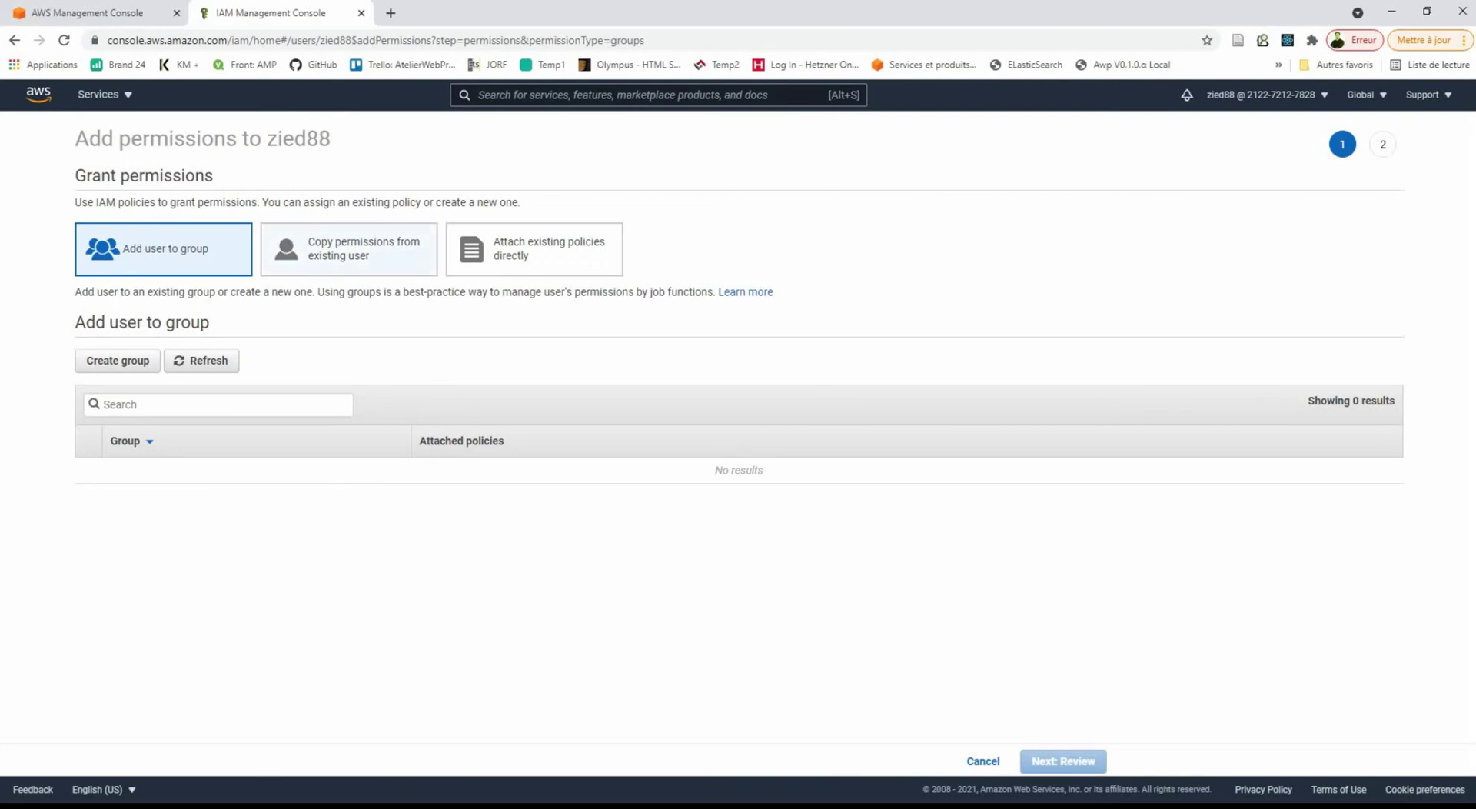
click(349, 248)
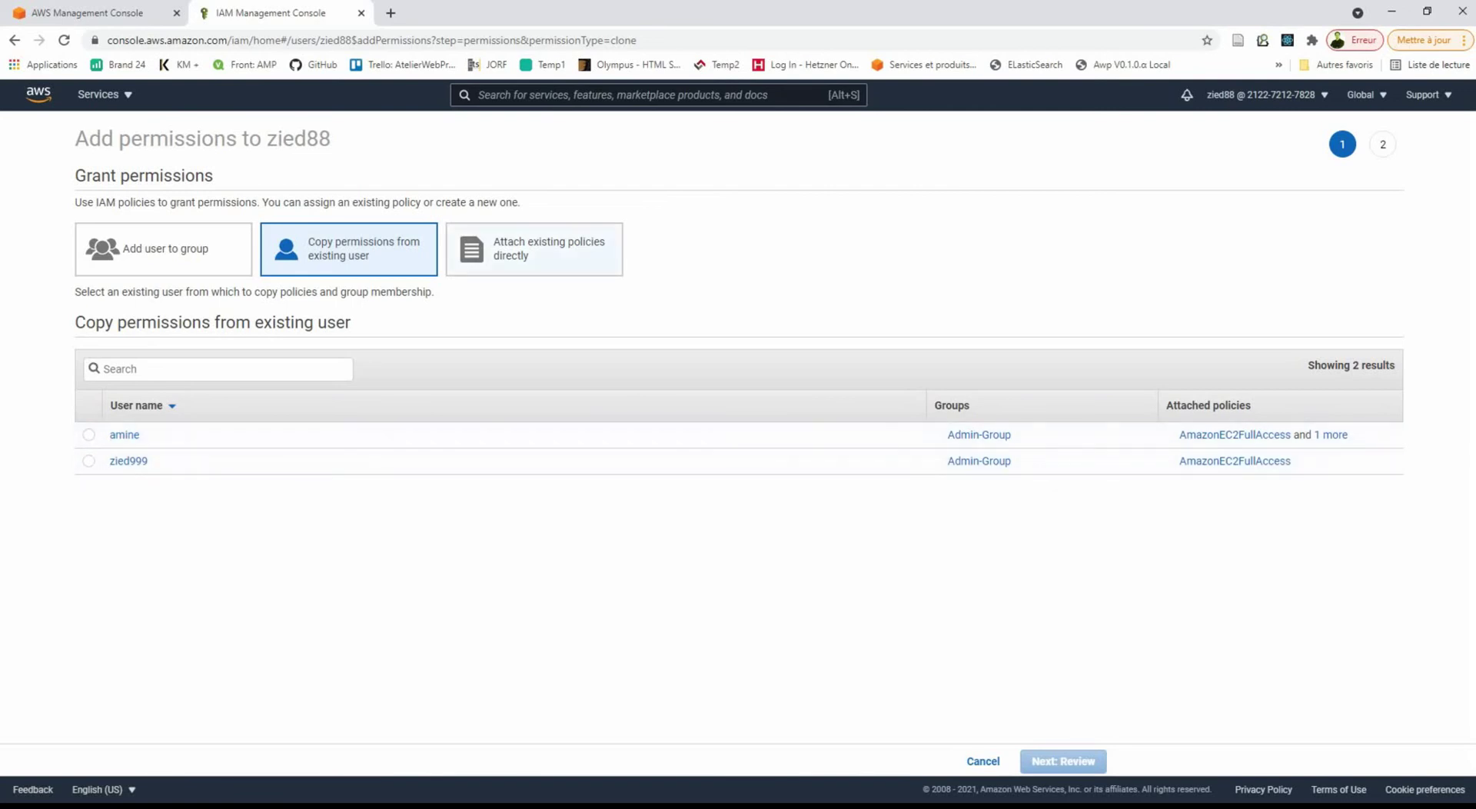
click(534, 249)
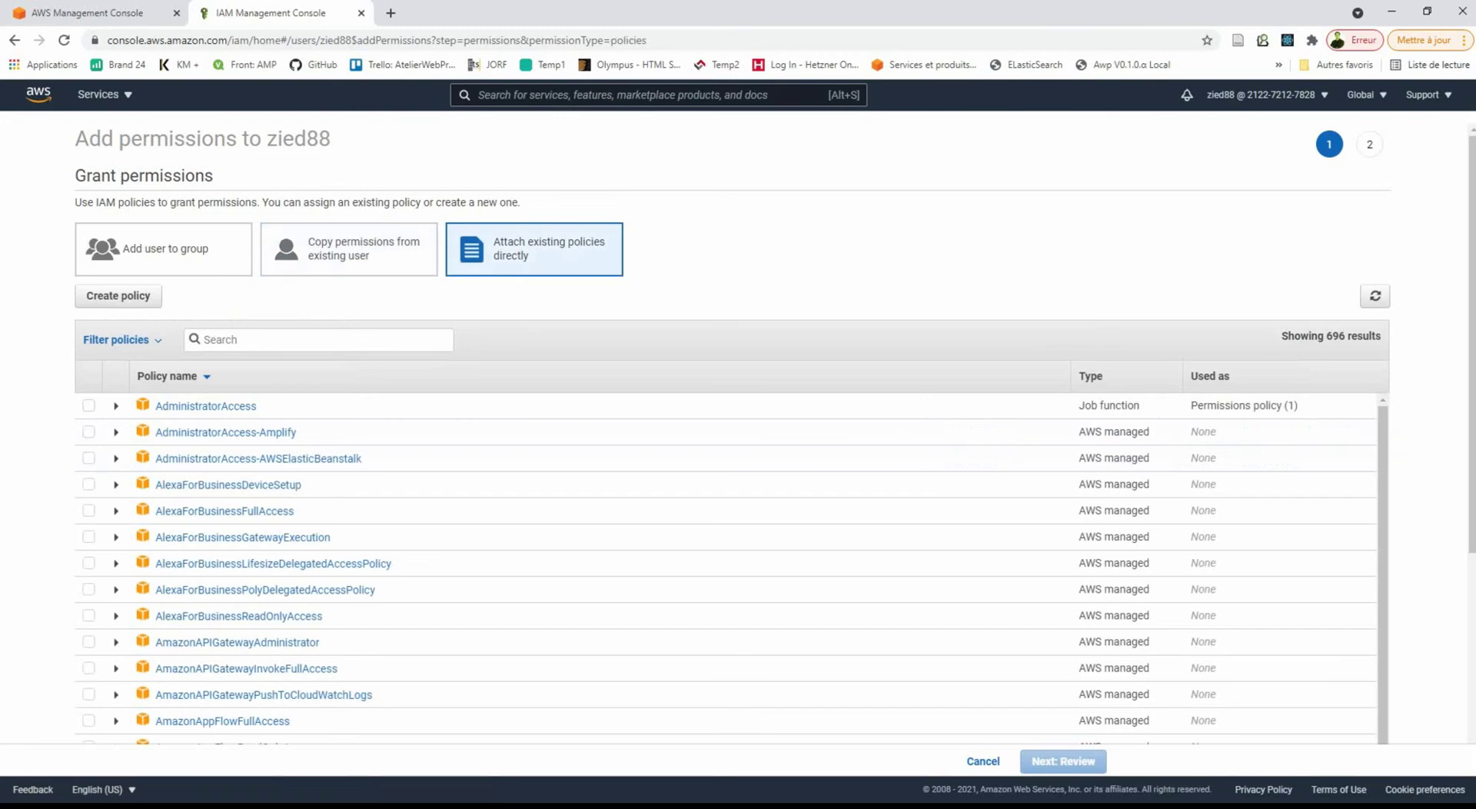
click(163, 248)
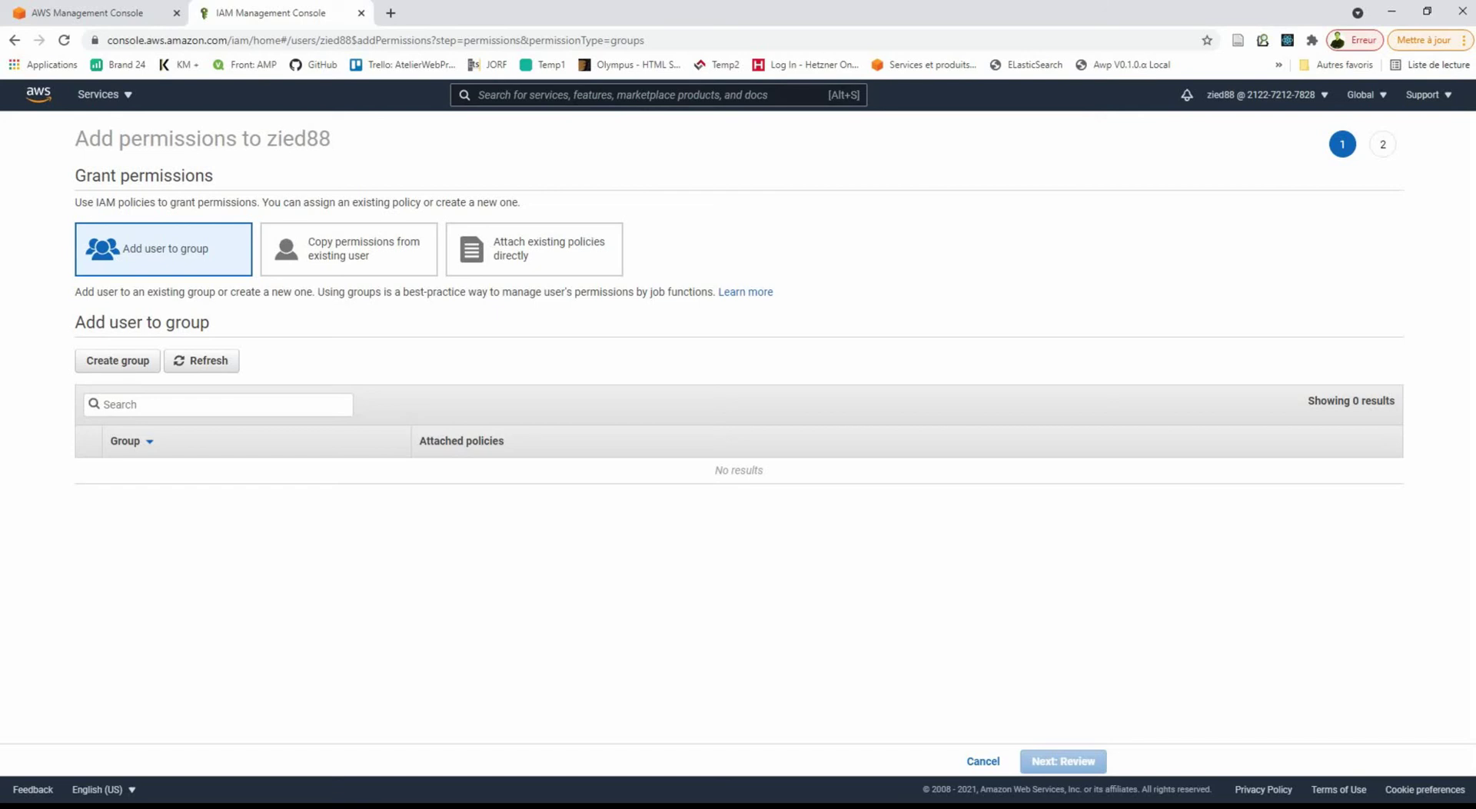
Step: Choose to attach existing policies directly, filter the policies by "ec2fu" and select AmazonEC2FullAccess
click(549, 248)
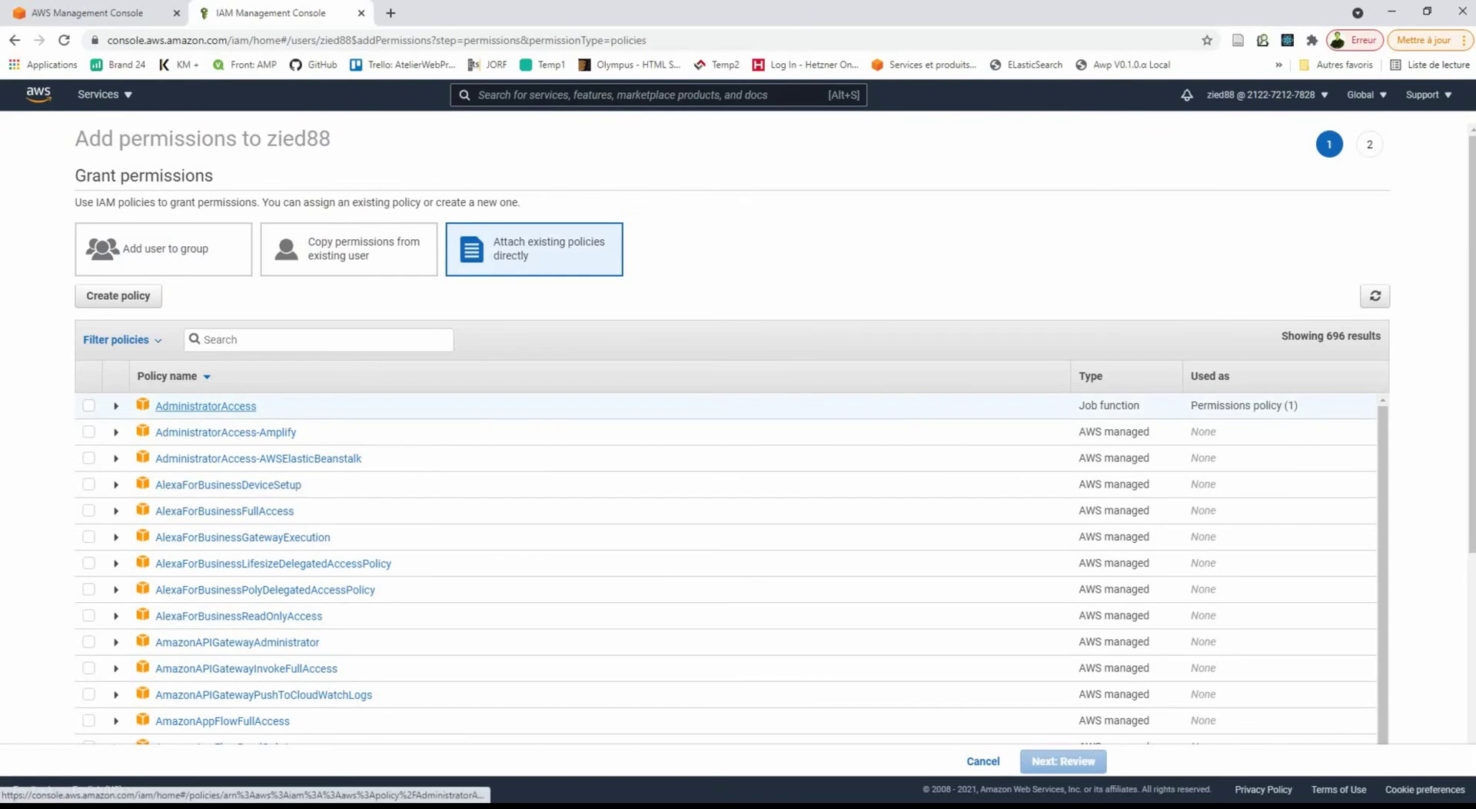
click(223, 339)
text(ec2)
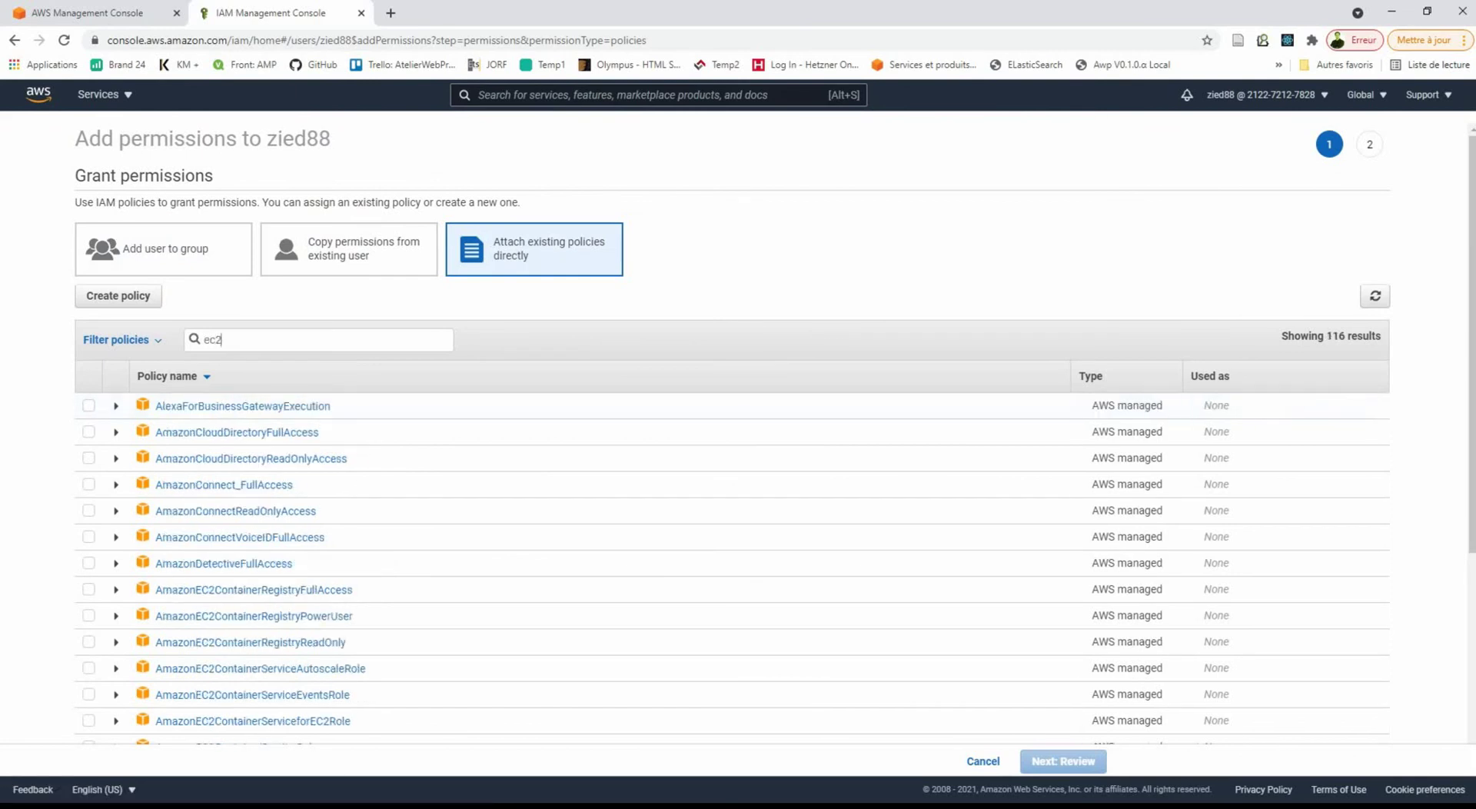
text(sull)
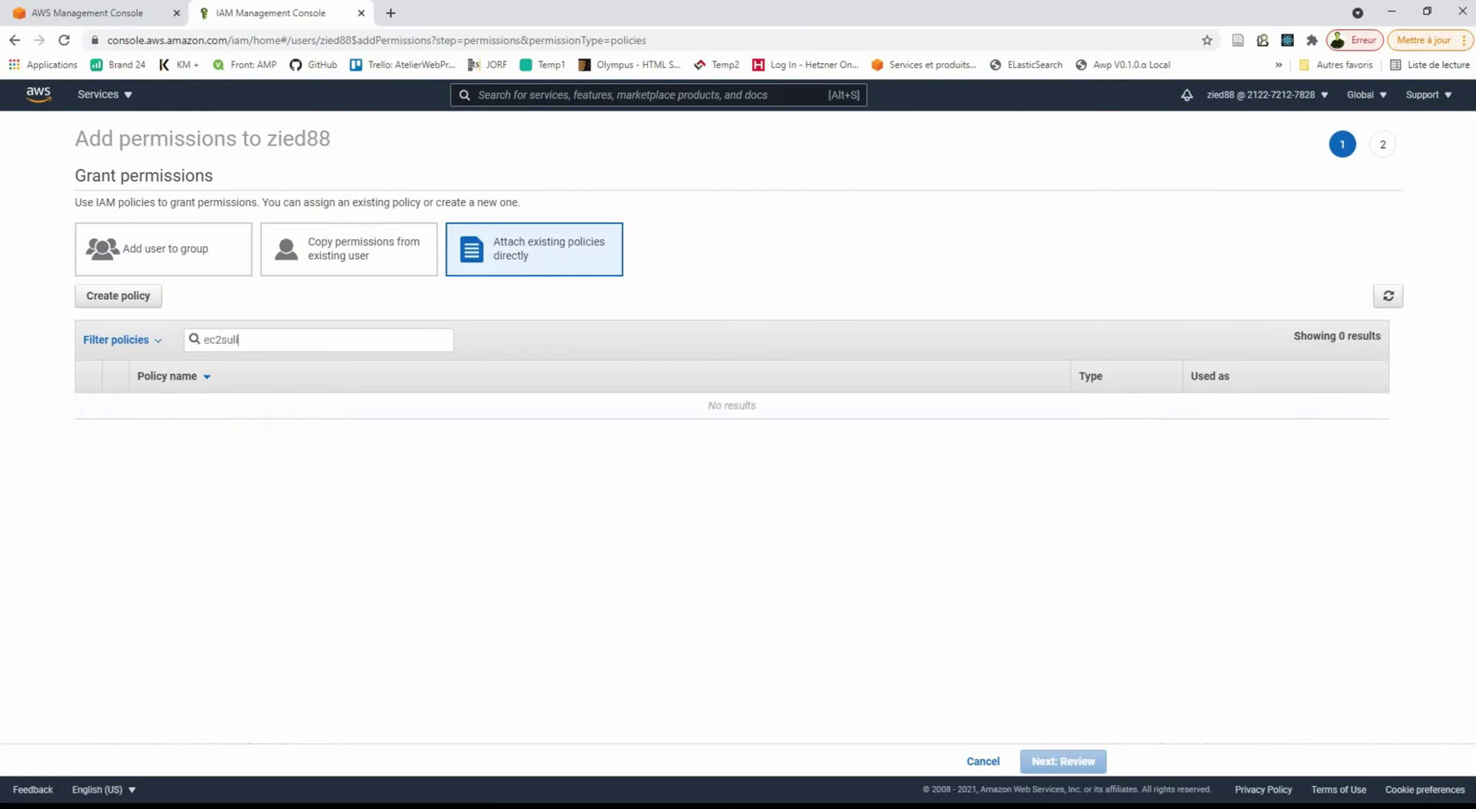
key(BackSpace)
key(BackSpace)
key(BackSpace)
key(BackSpace)
text(fu)
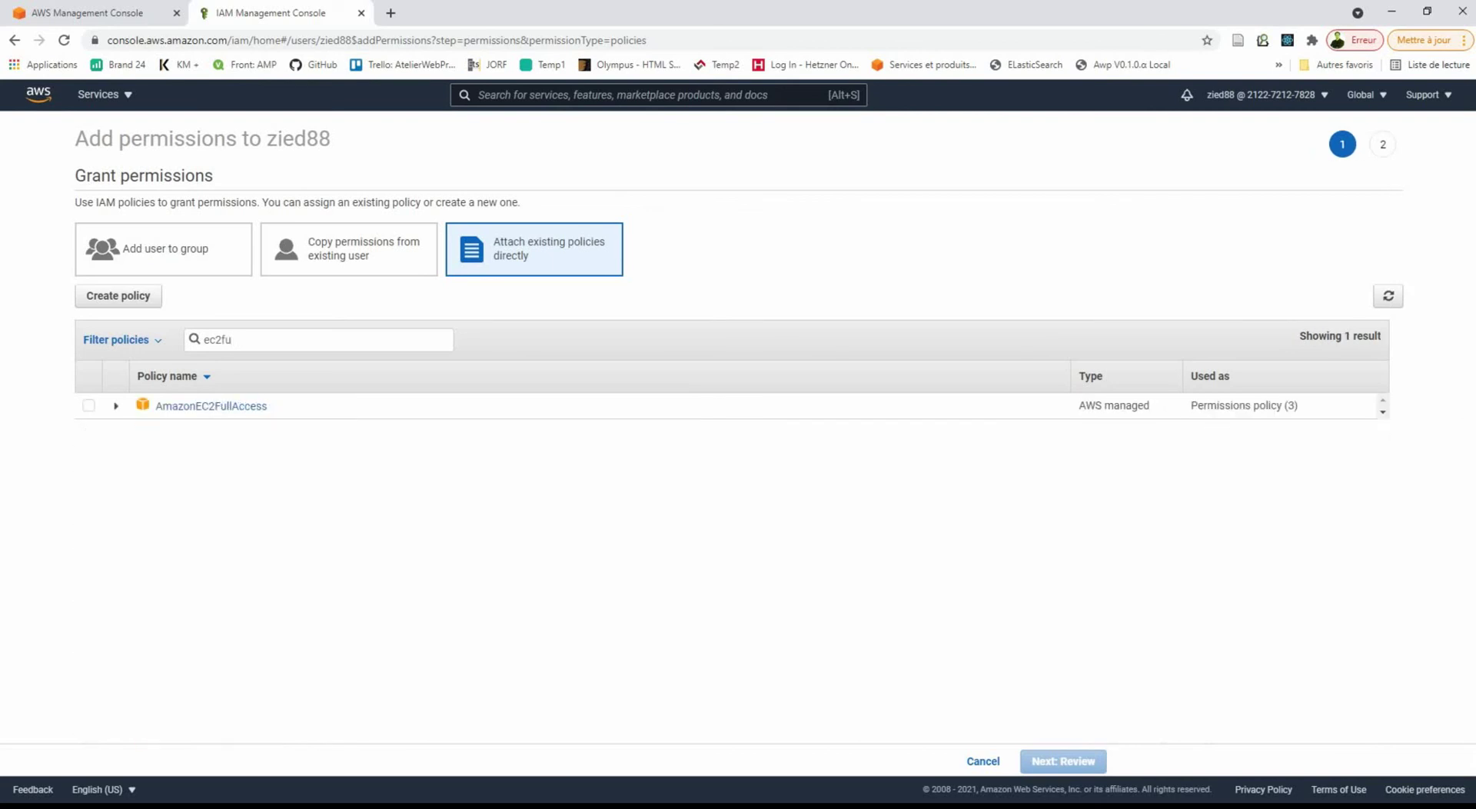
click(89, 405)
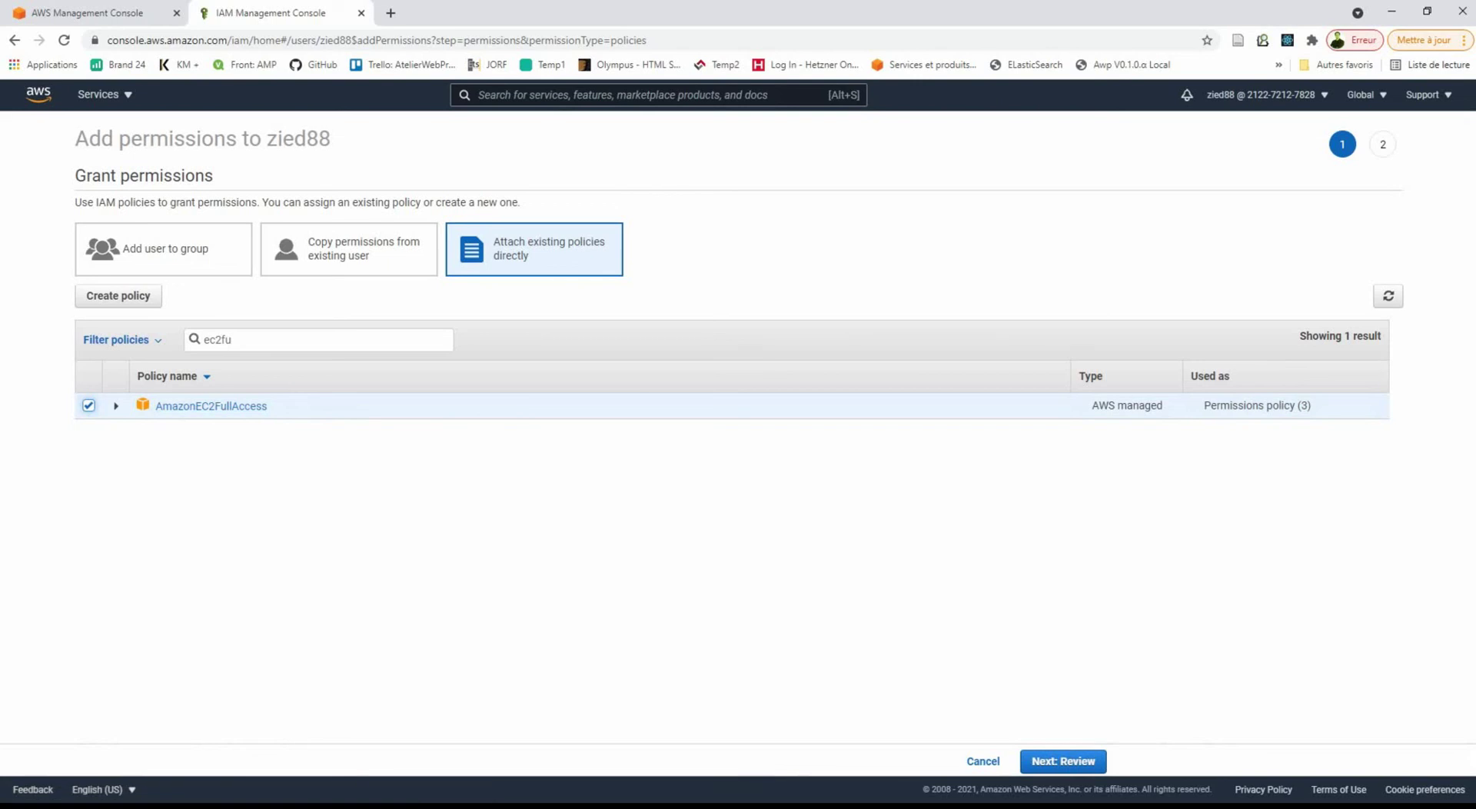
Step: Expand AmazonEC2FullAccess to examine the services it covers, and shorten the policy filter to "ec2"
click(116, 405)
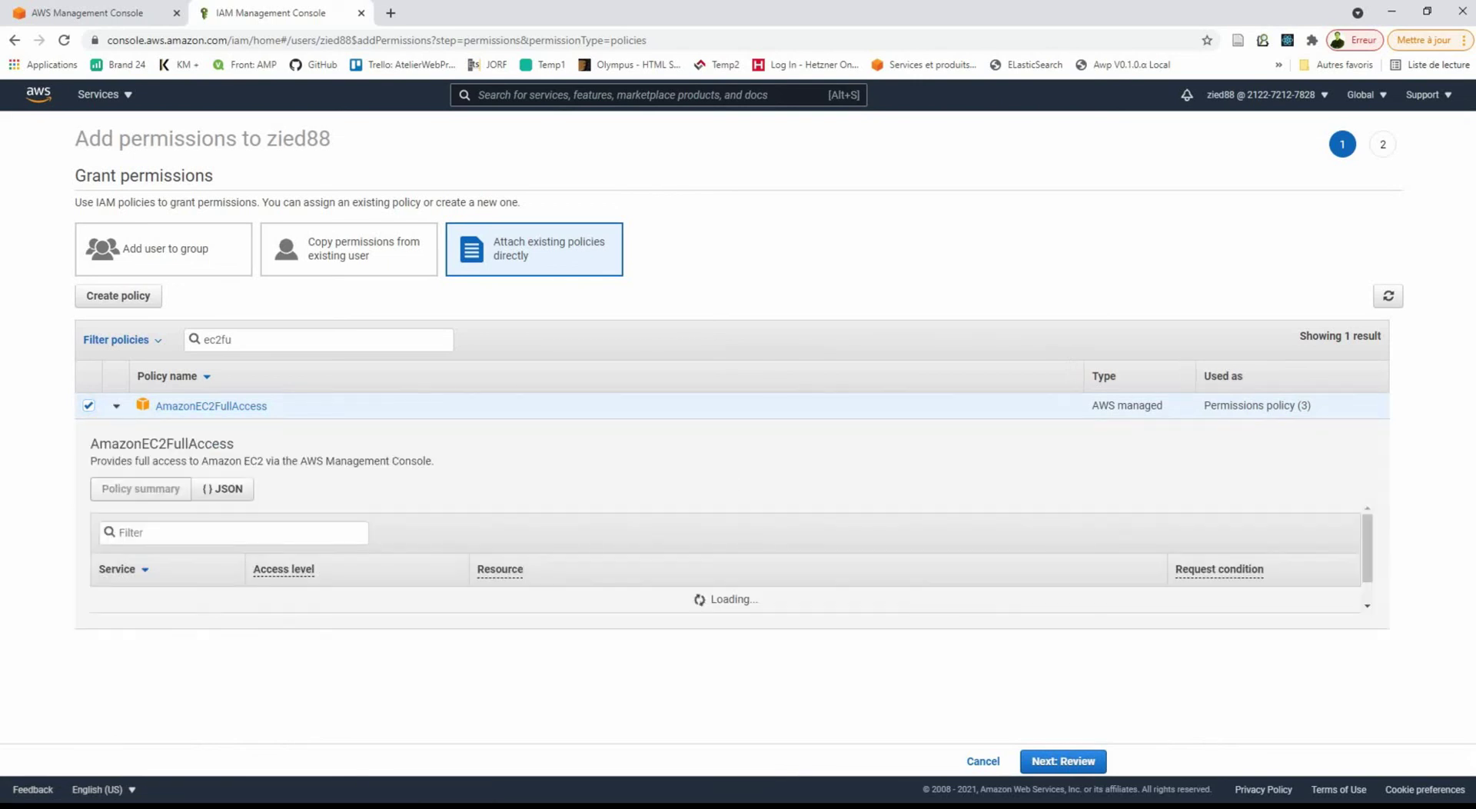
scroll(738, 431, down, 1)
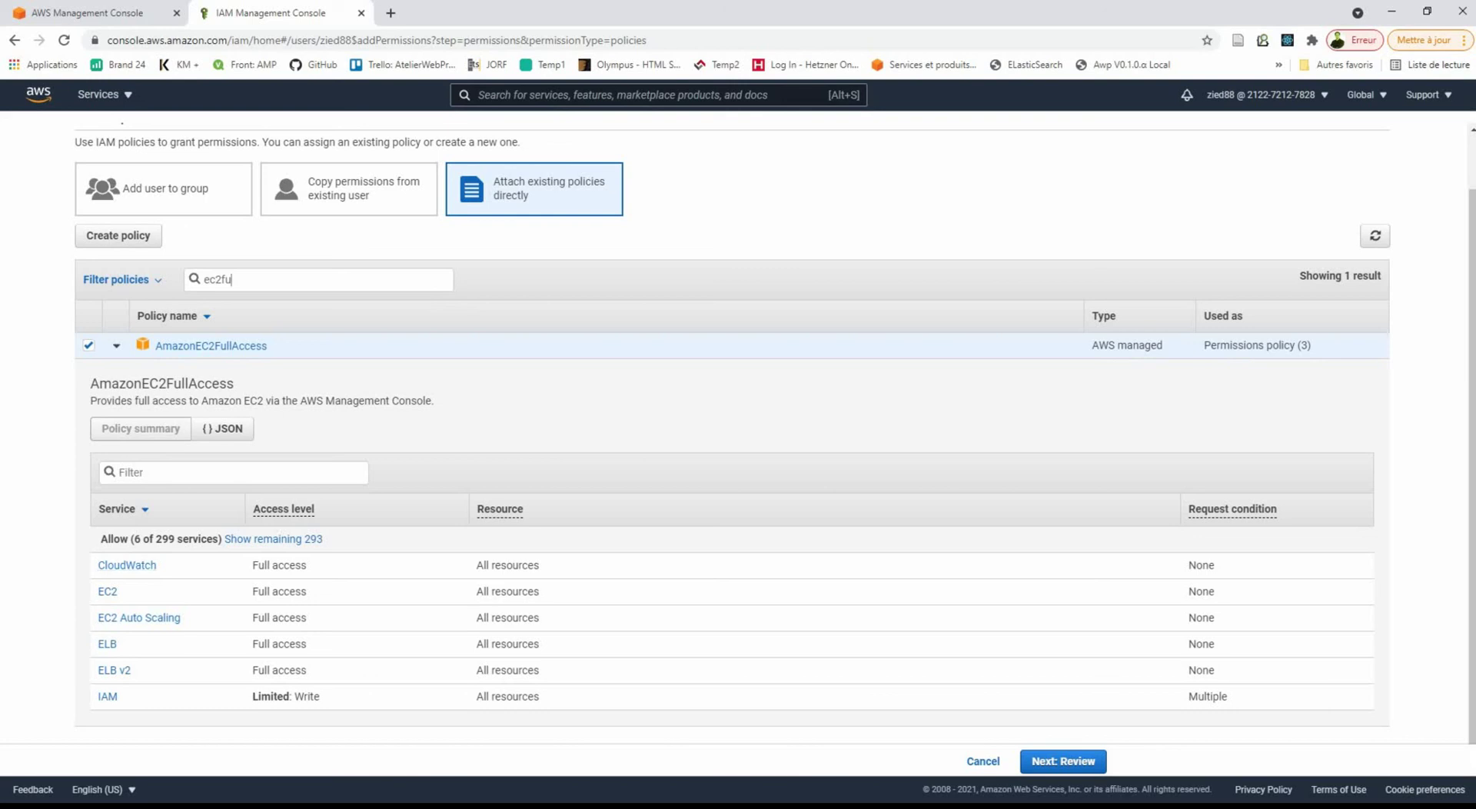
key(BackSpace)
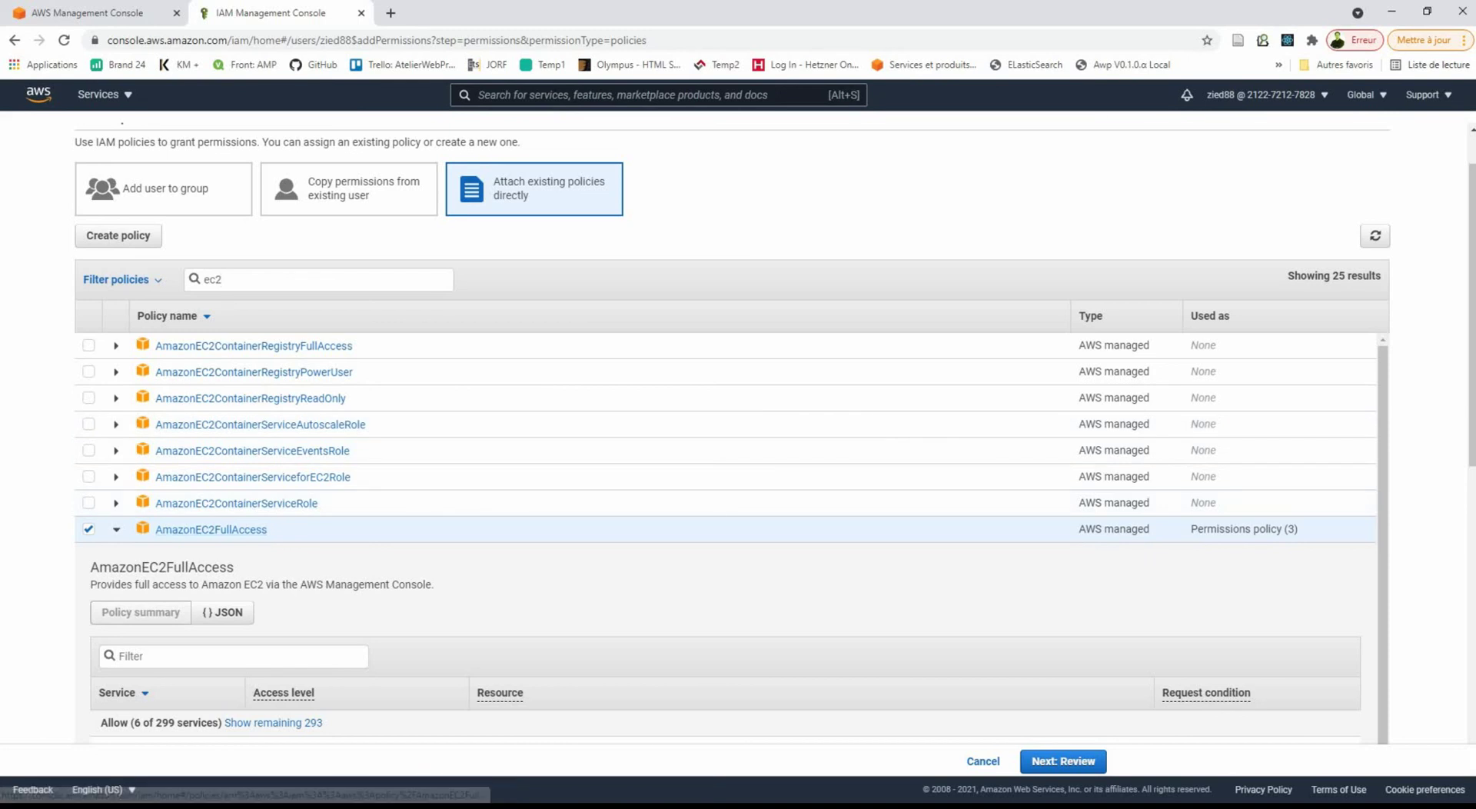
Step: Proceed to the permissions summary, add AmazonEC2FullAccess to the user and check the user's list of attached policies
click(1063, 761)
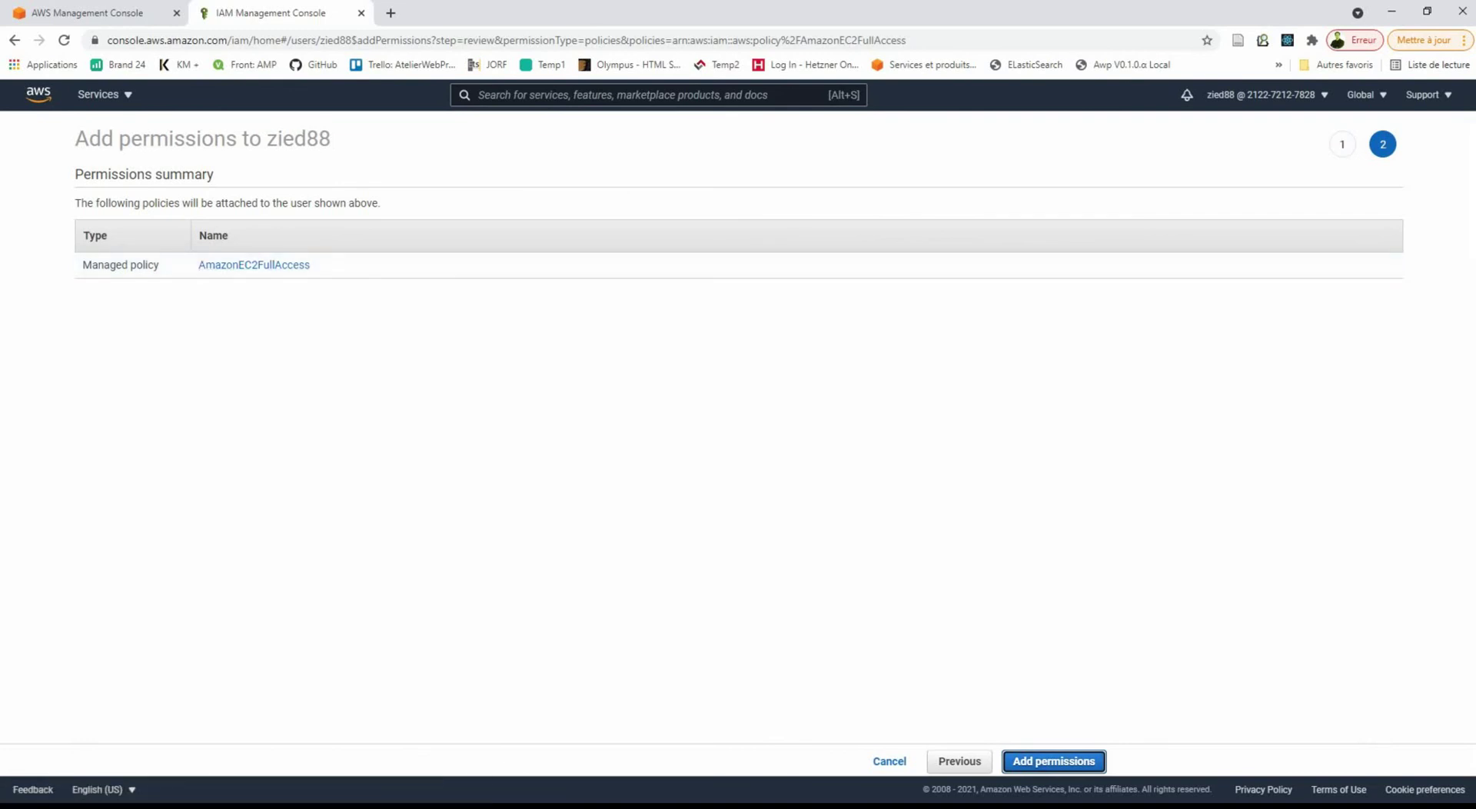
click(1054, 761)
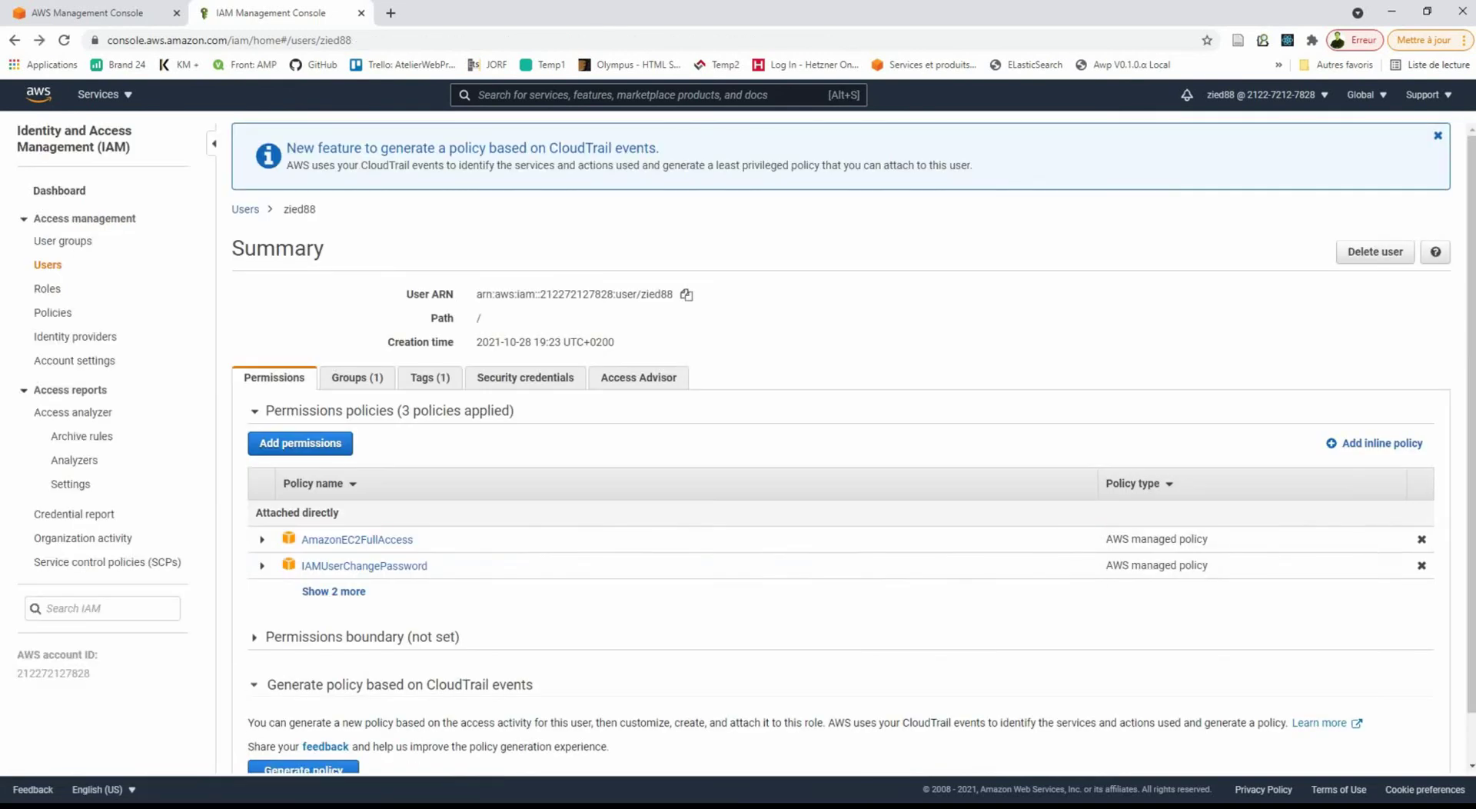
scroll(361, 565, down, 1)
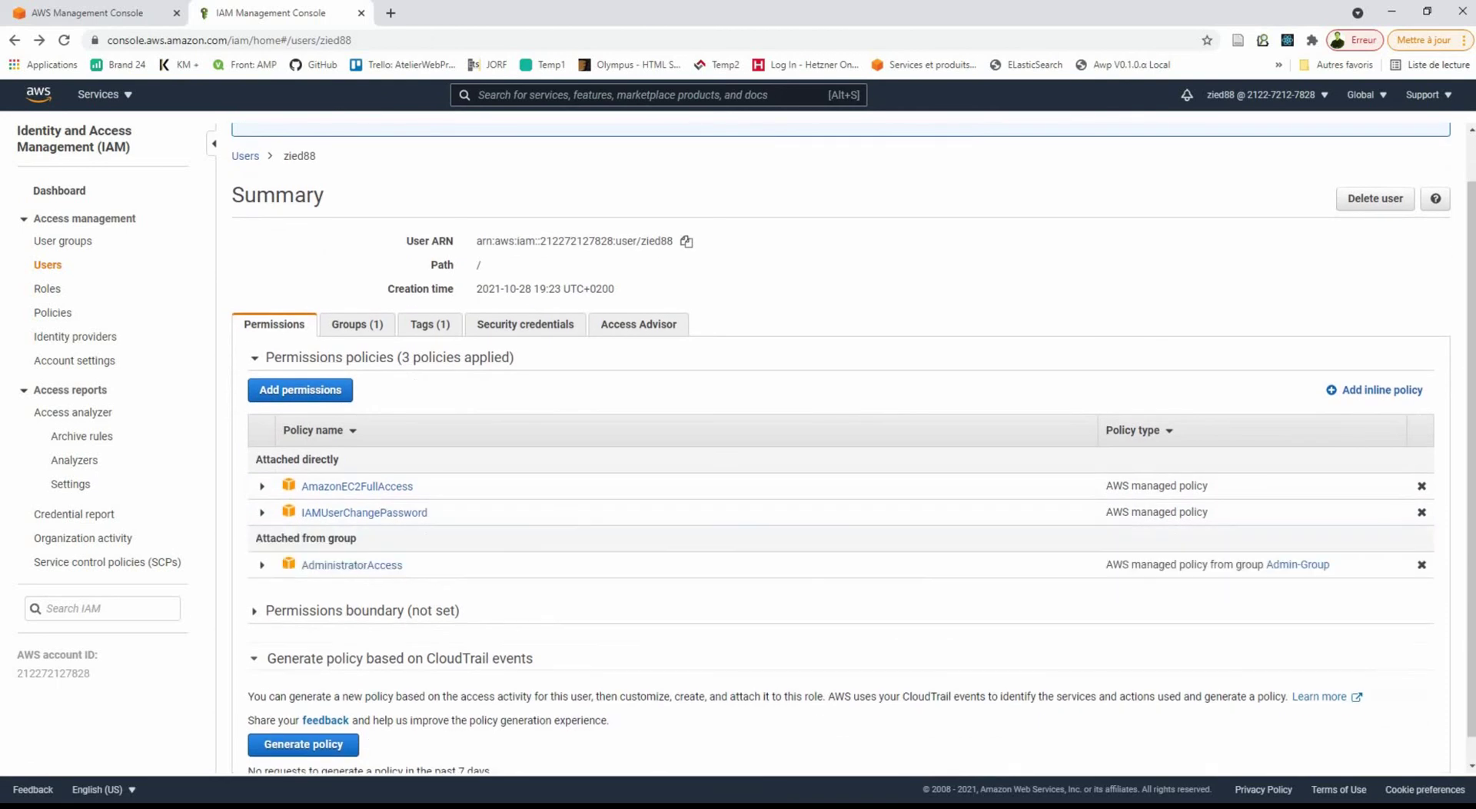